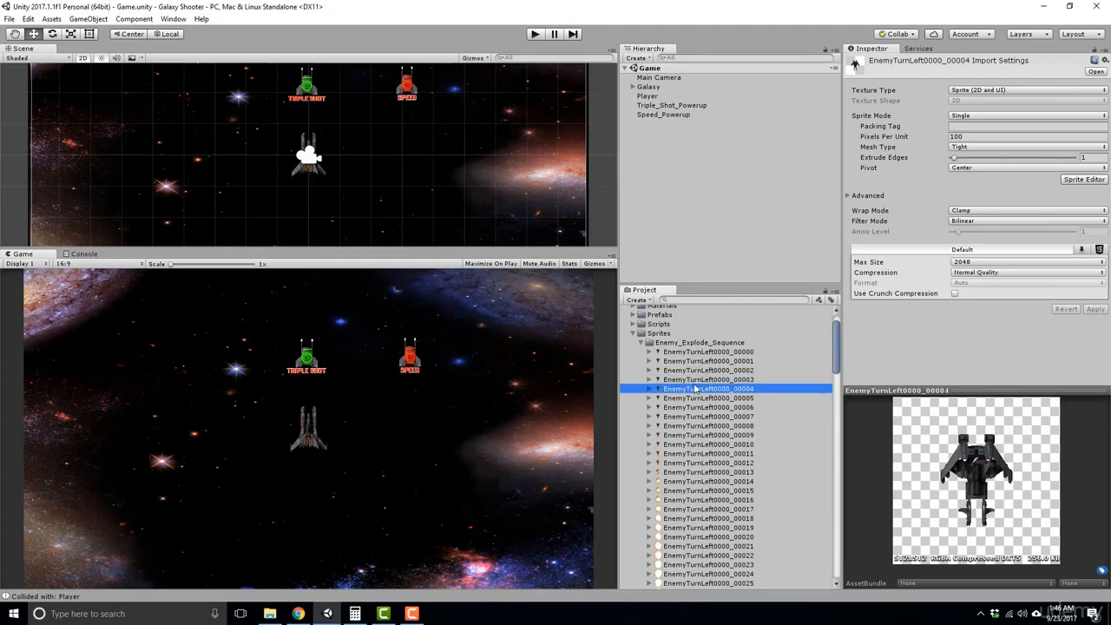
Look through the sprites of the Enemy_Explode_Sequence folder to preview the enemy ship's explosion frames.
key("Down")
key("Down")
key("Down")
key("Down")
key("Down")
key("Down")
key("Down")
key("Down")
key("Down")
key("Down")
key("Down")
key("Down")
key("Down")
key("Down")
key("Down")
key("Down")
key("Down")
key("Down")
key("Down")
key("Down")
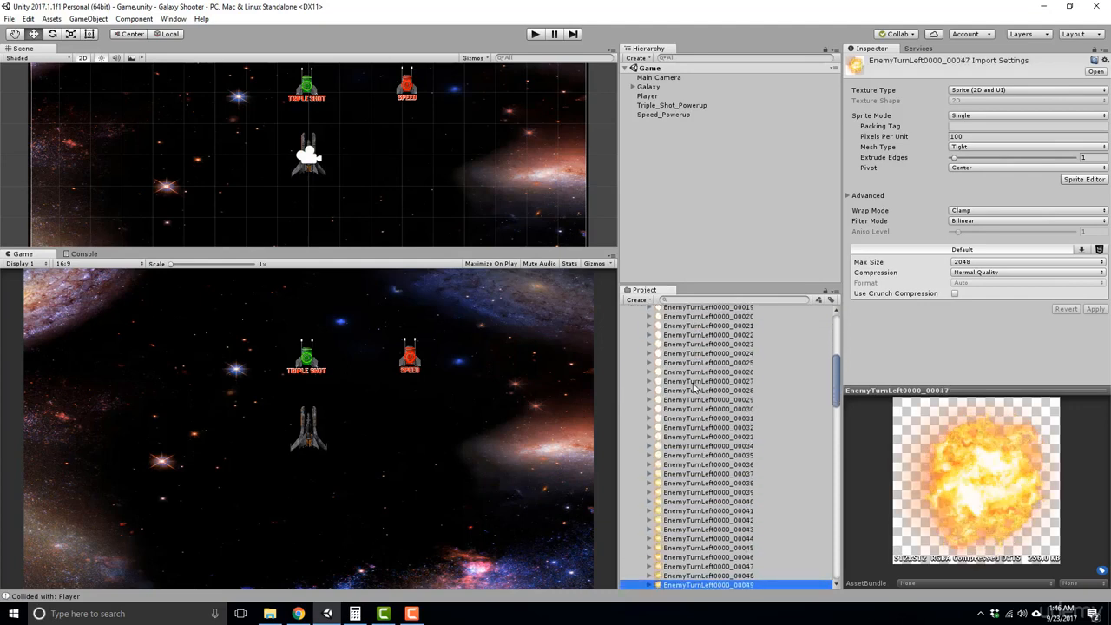
scroll(690, 379, "up", 5)
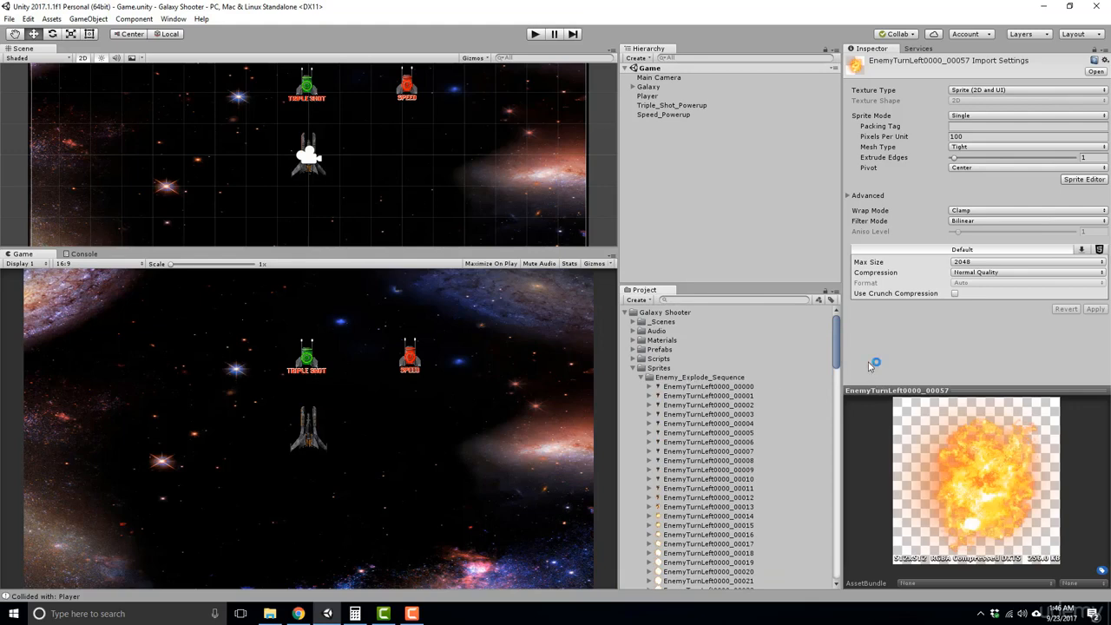
Add the EnemyTurnLeft0000_00000 sprite to the scene hierarchy and collapse the sprite folders.
left_click(694, 387)
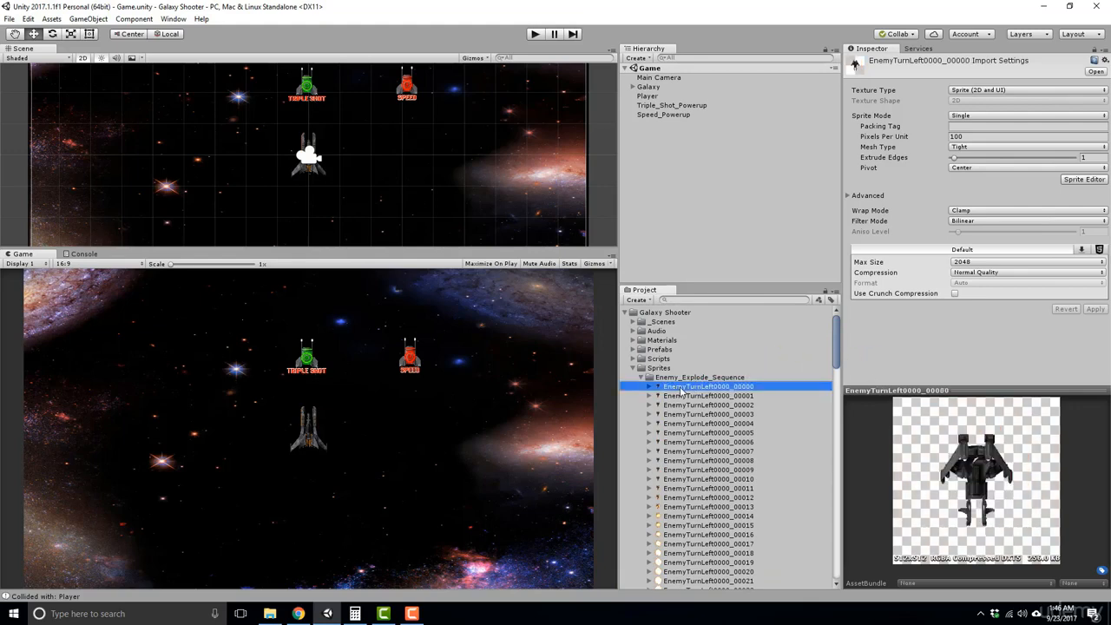
left_click_drag(680, 389, 685, 206)
left_click(660, 379)
key("Left")
key("Left")
key("Left")
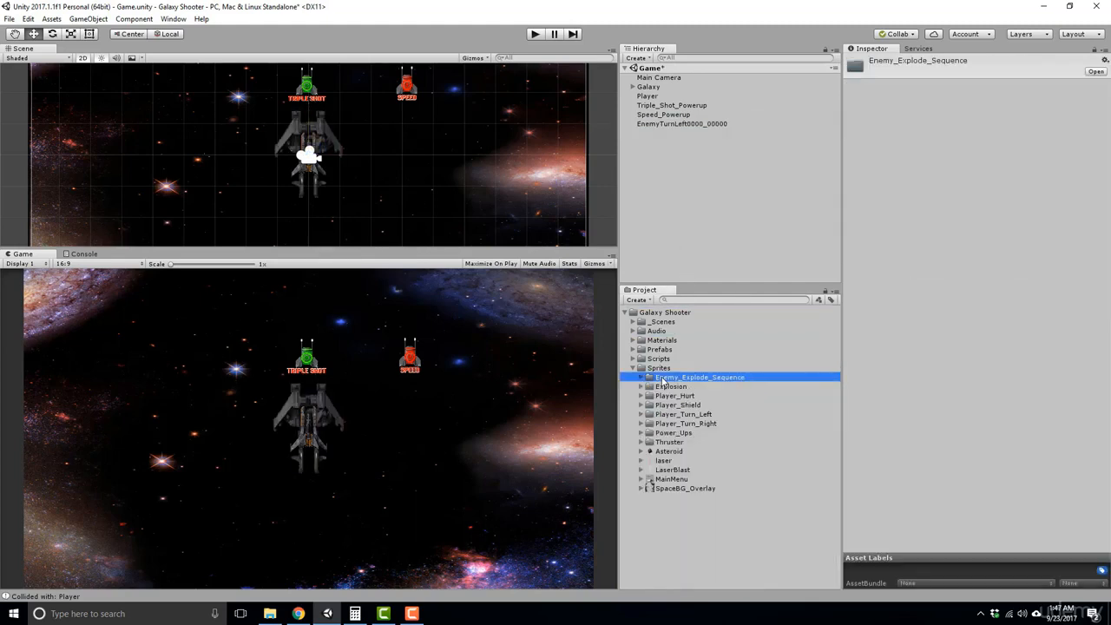
Rename the added sprite object as Enemy and move it to about X -2.58, Y 2.63.
left_click(665, 124)
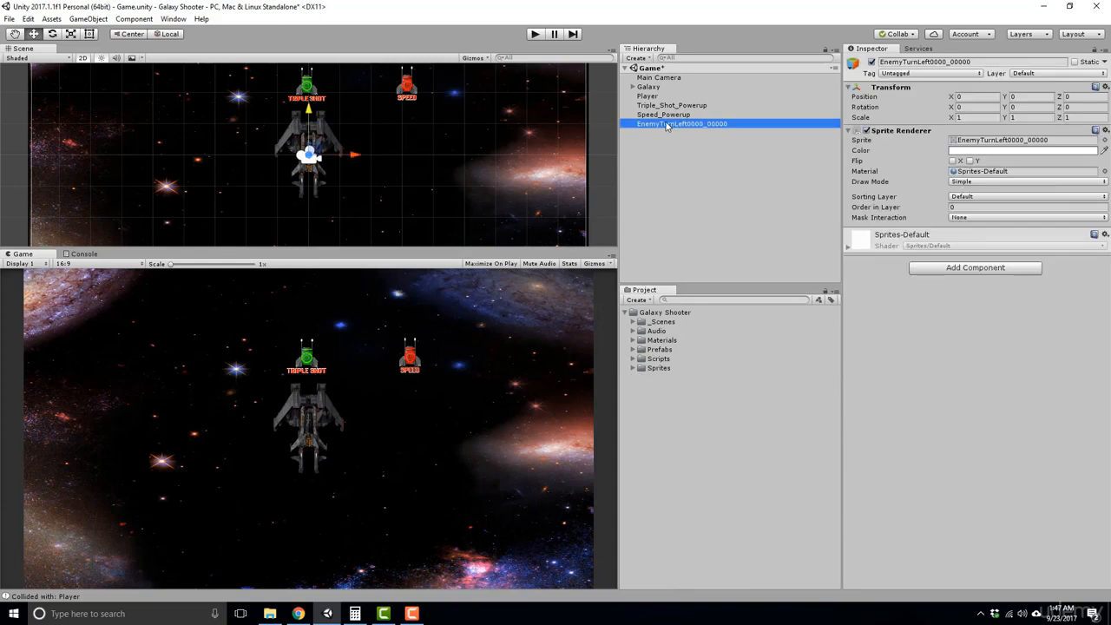
left_click(666, 125)
type("Enemy")
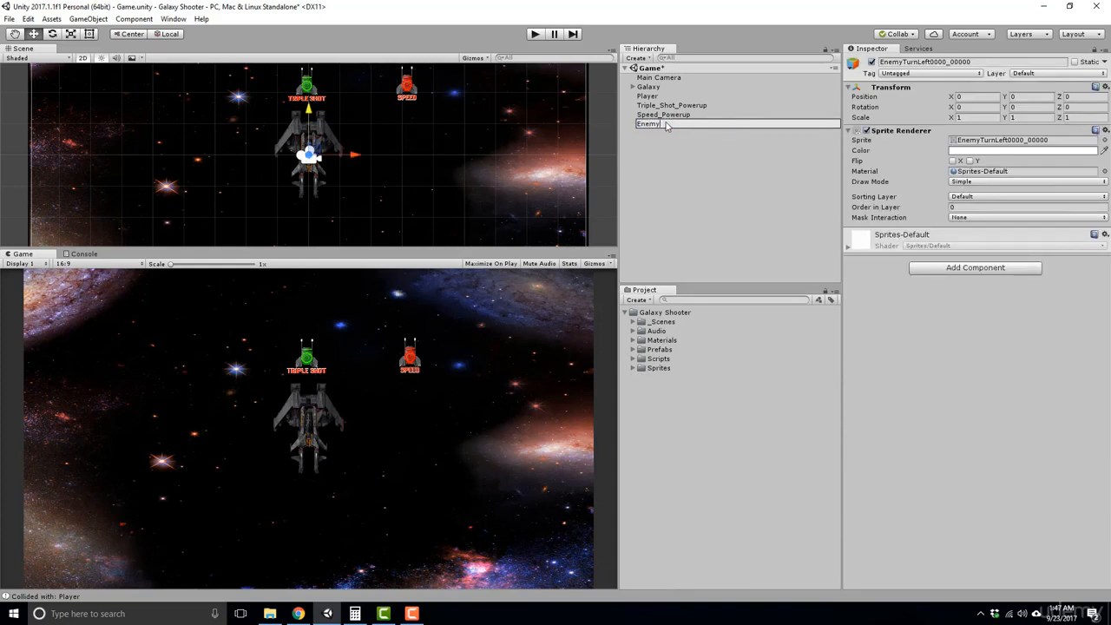
key("Return")
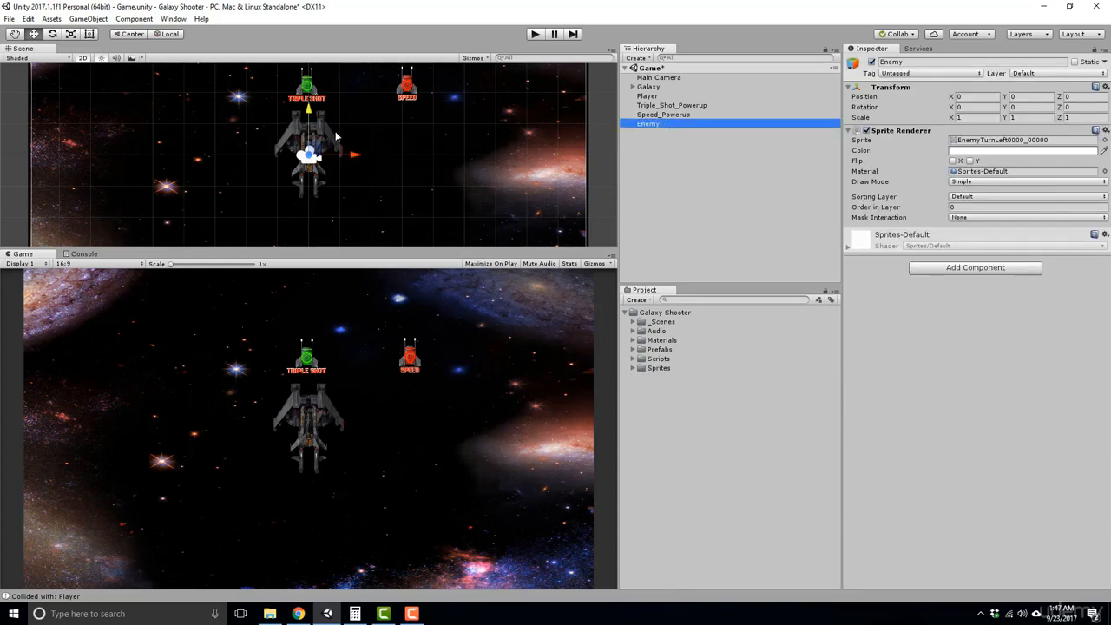
left_click_drag(354, 155, 274, 158)
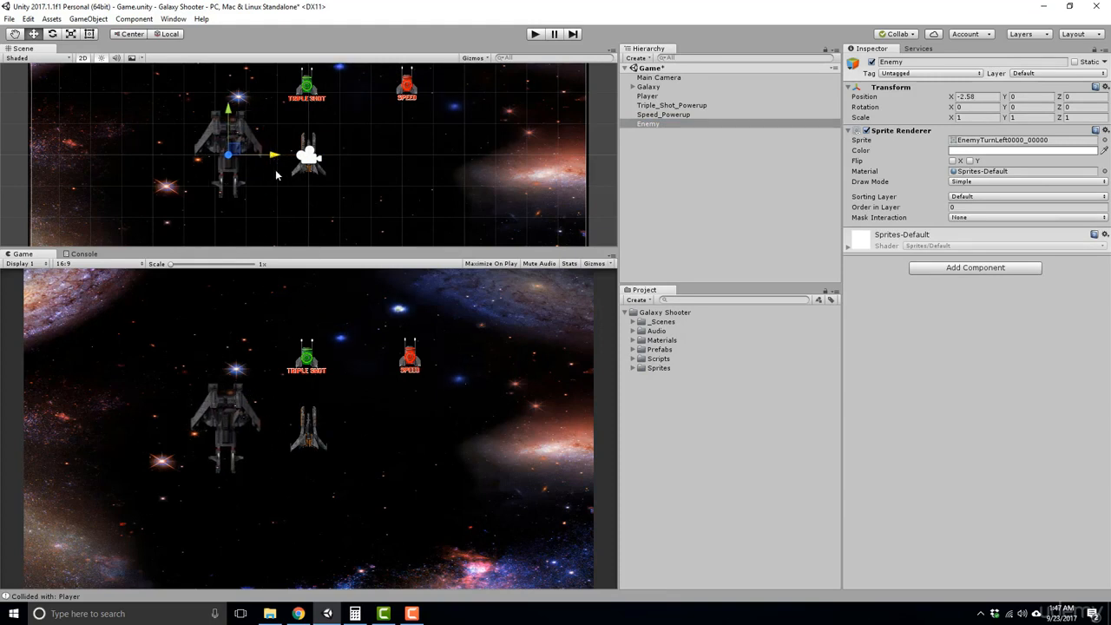
left_click_drag(232, 110, 240, 39)
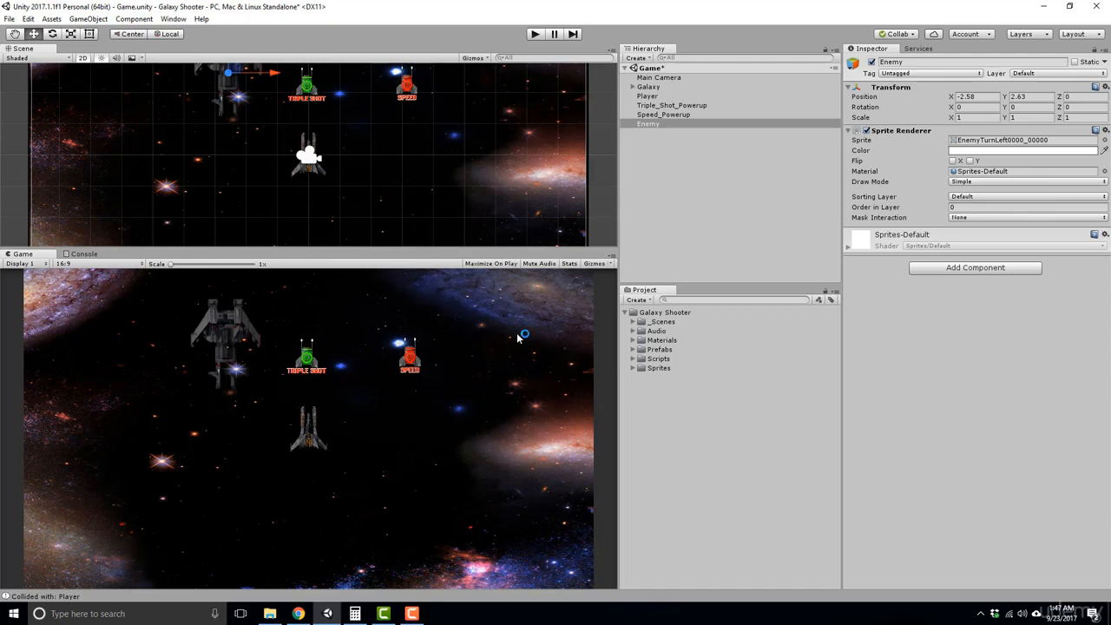
Set the Enemy's sorting layer to Foreground and save the scene.
left_click(966, 198)
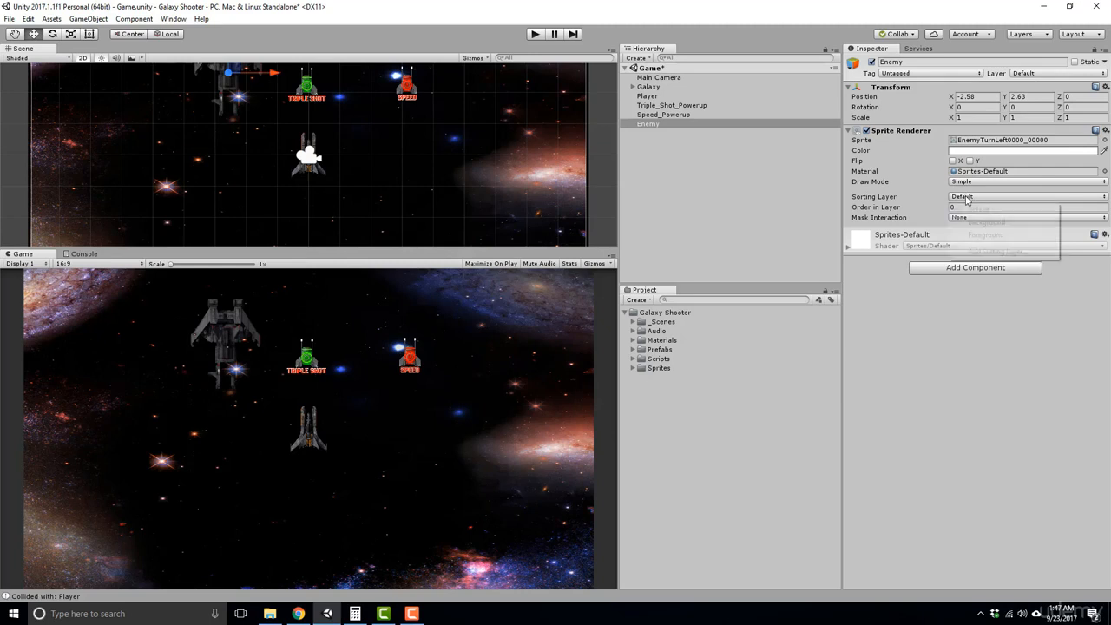
left_click(979, 235)
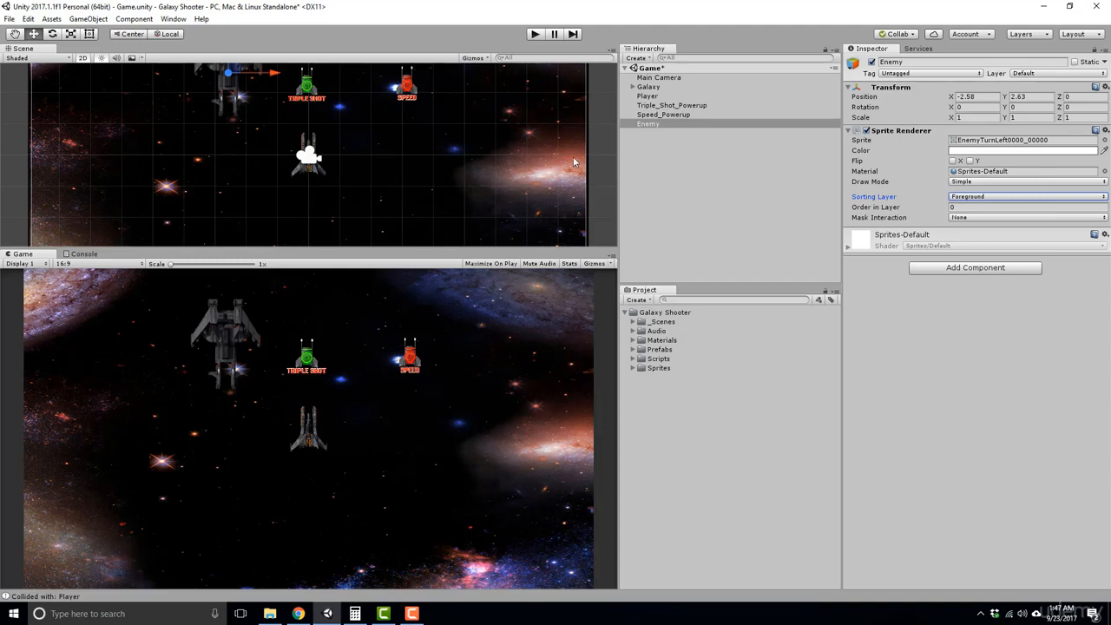
left_click(738, 167)
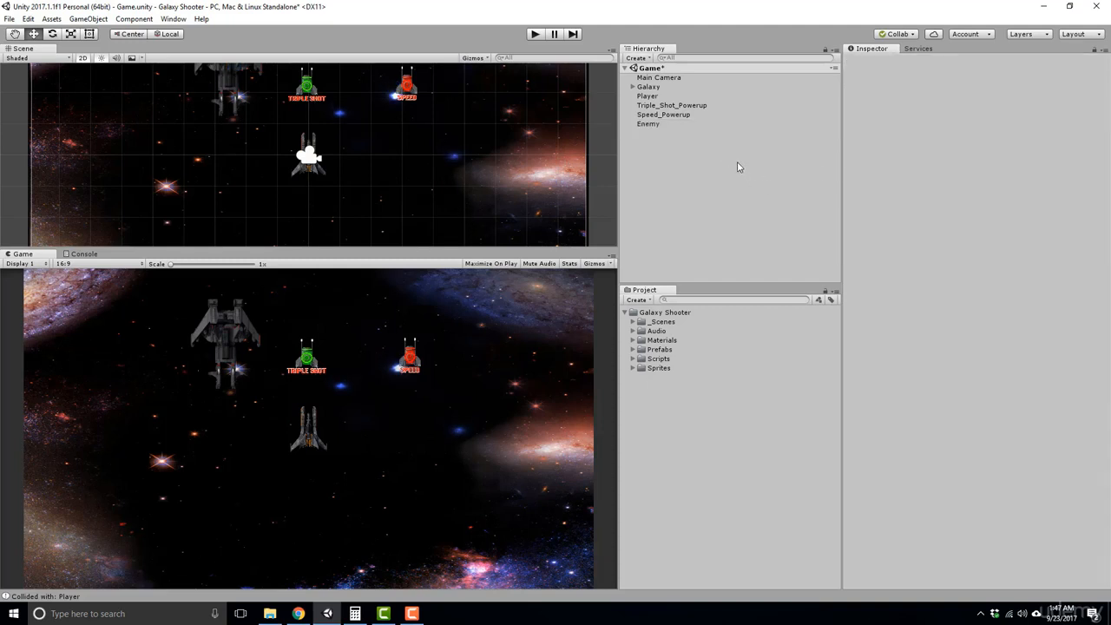
key("ctrl+s")
Try scaling the Enemy to 0.75 on the X, Y and Z axes.
left_click(651, 124)
left_click(245, 326)
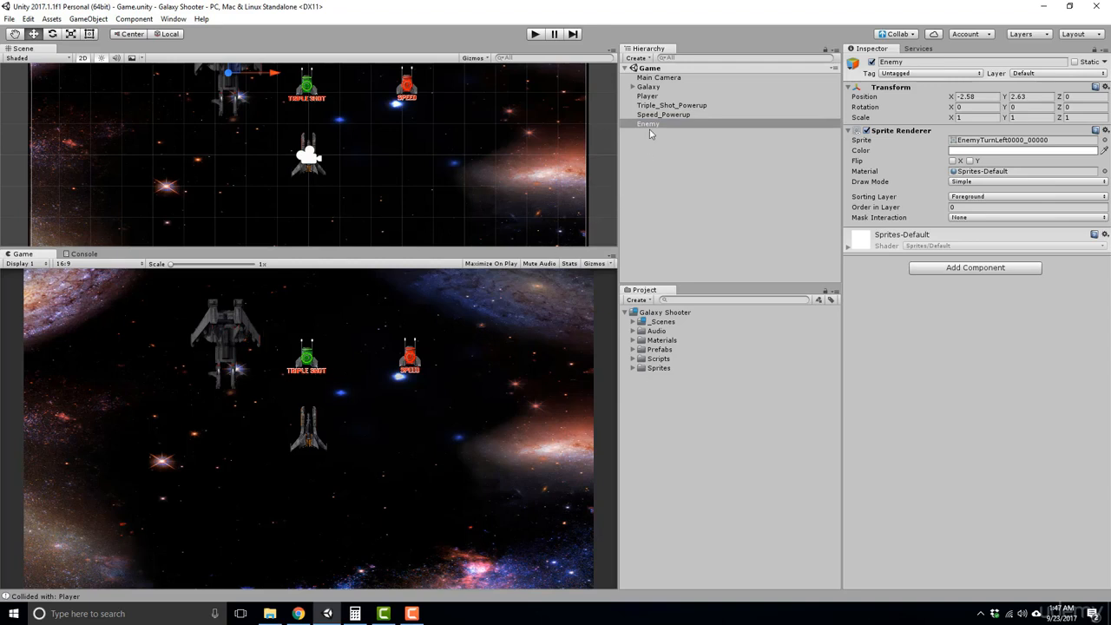
left_click(650, 125)
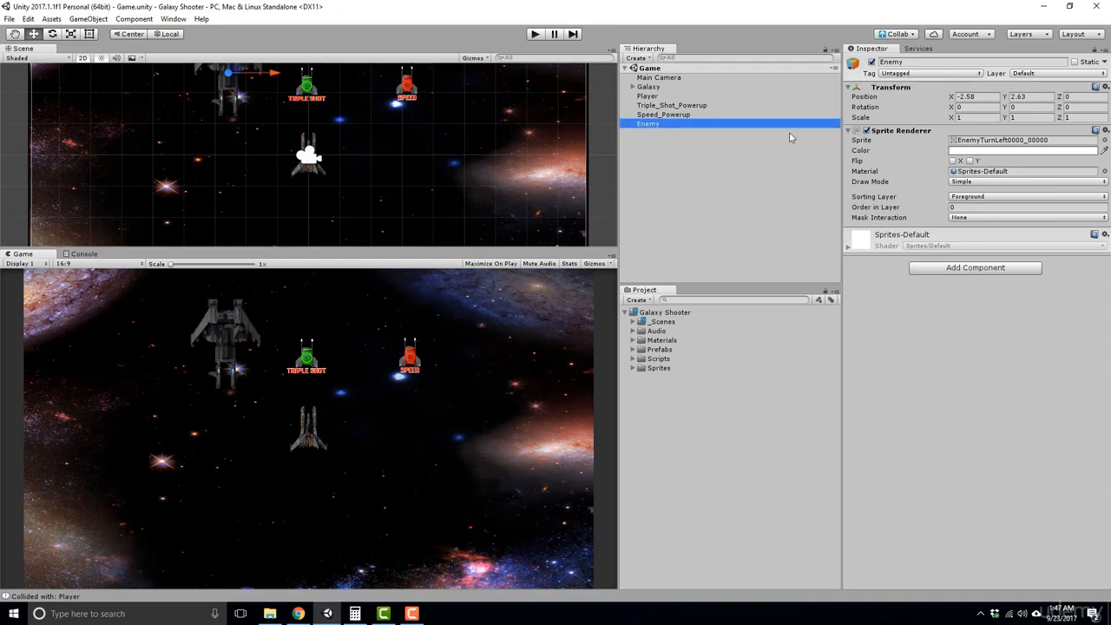
left_click(969, 118)
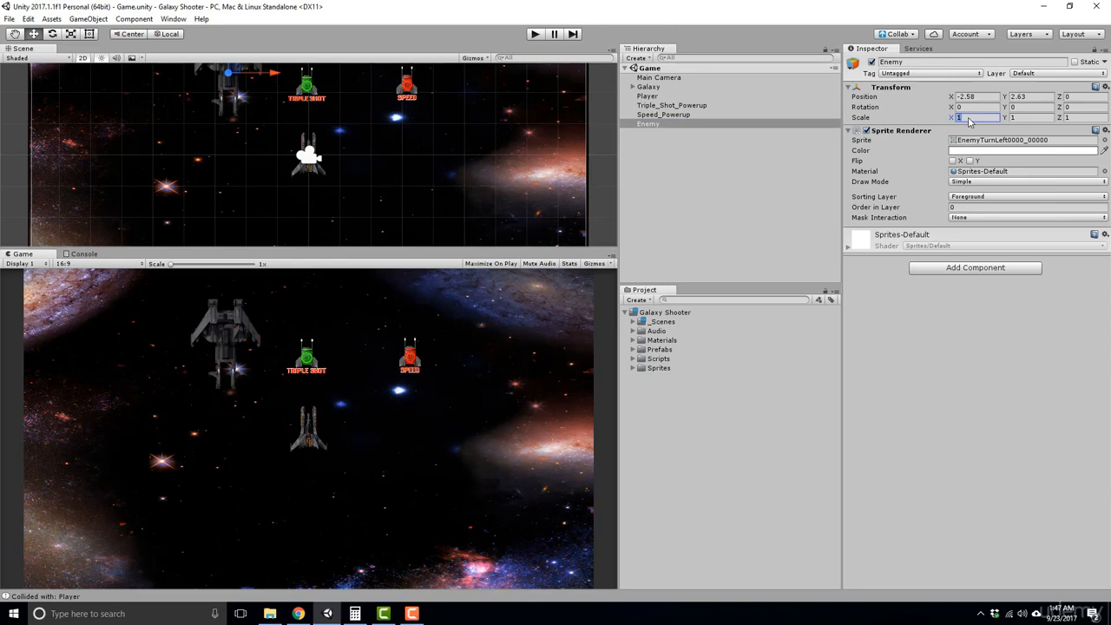
type("0.75")
key("Tab")
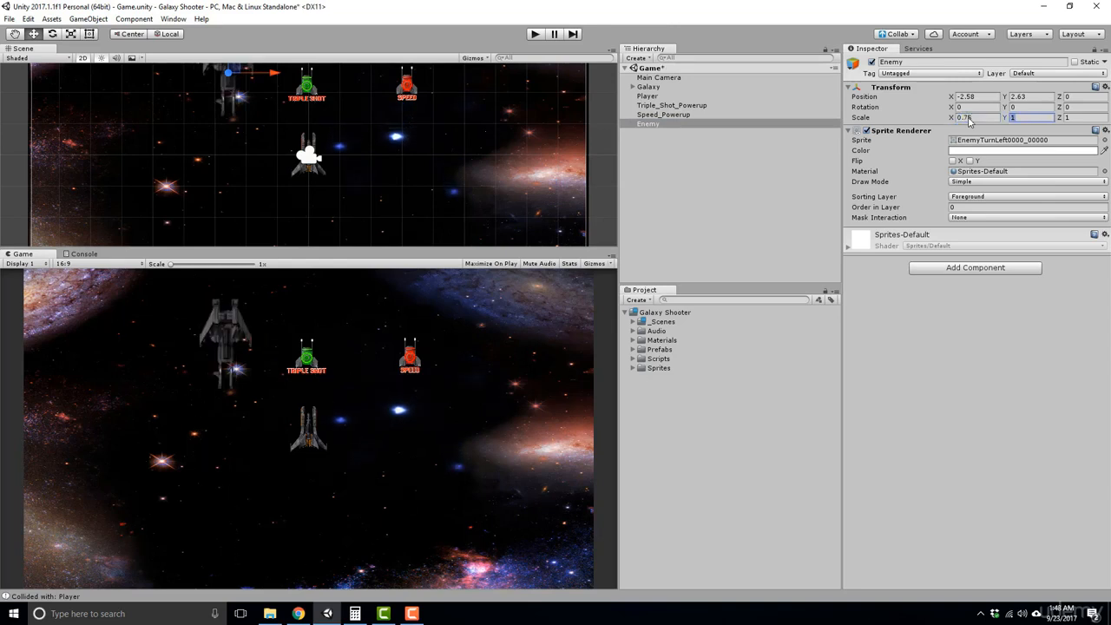
type("0.75")
key("Tab")
type("0.75")
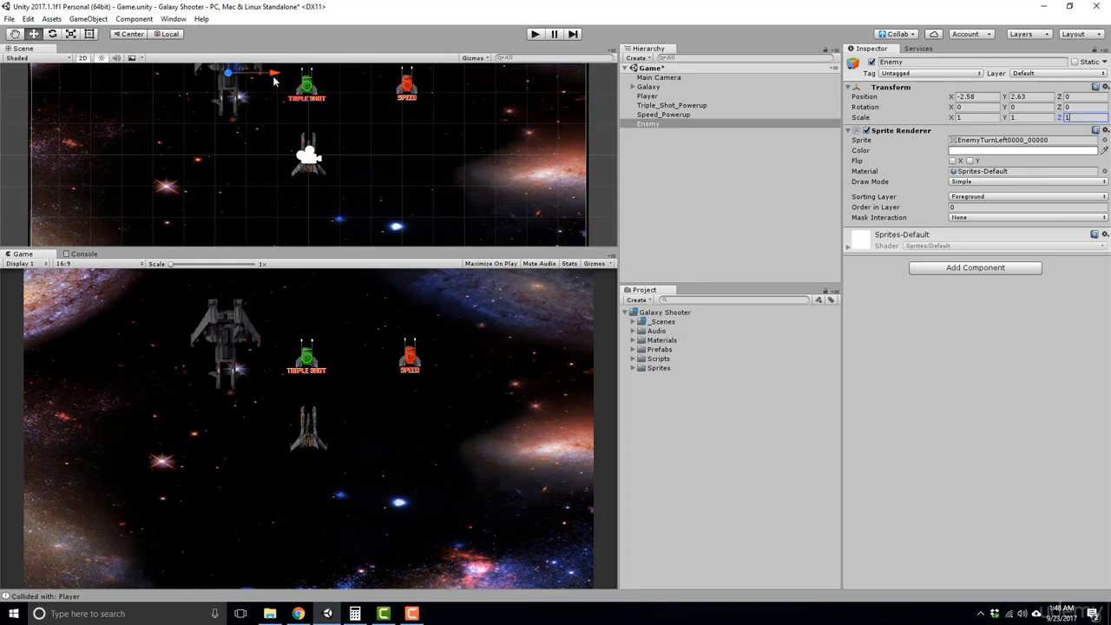
Move the Enemy horizontally beside the Triple Shot power-up, to about X -2.04.
left_click_drag(272, 75, 351, 93)
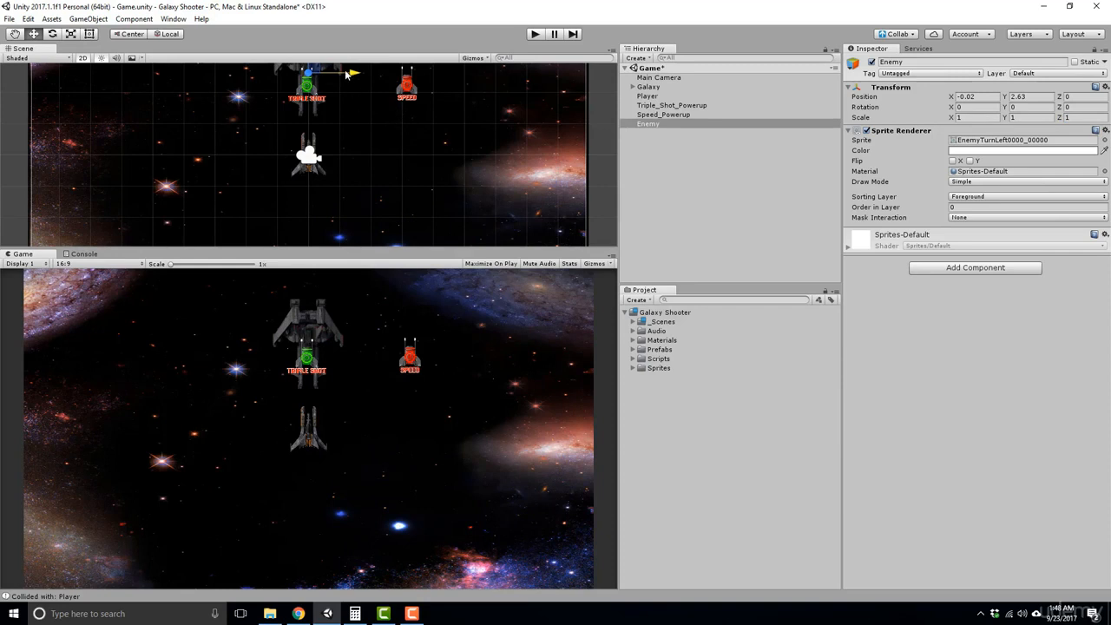
left_click_drag(347, 74, 297, 72)
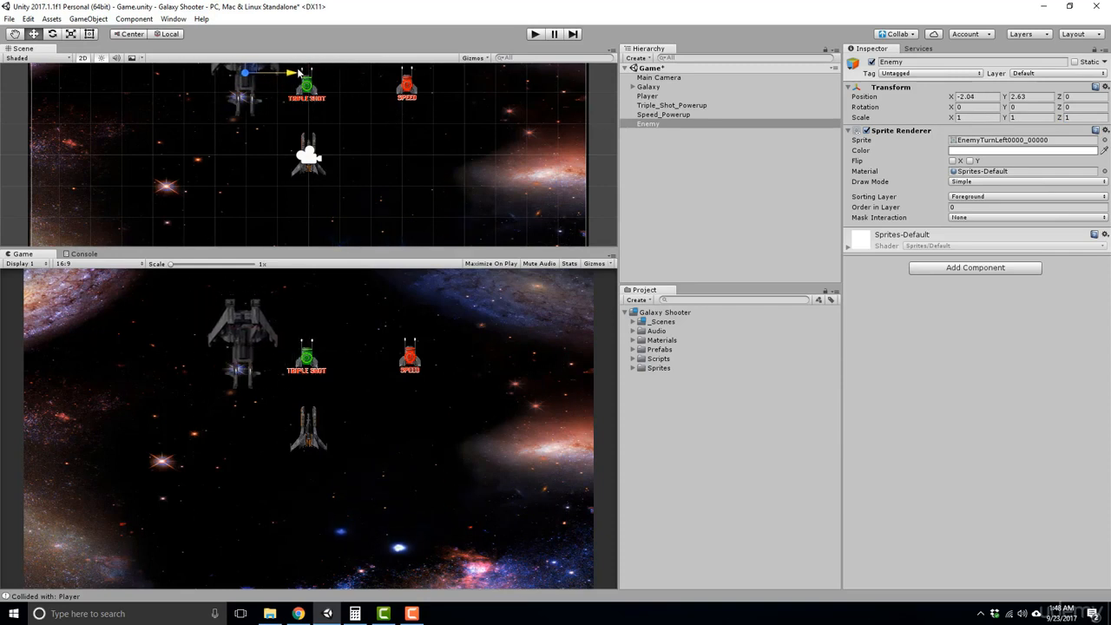
Add a Box Collider 2D to the Enemy and shrink it around the ship's body, to about 1.35 by 2.75.
left_click(655, 127)
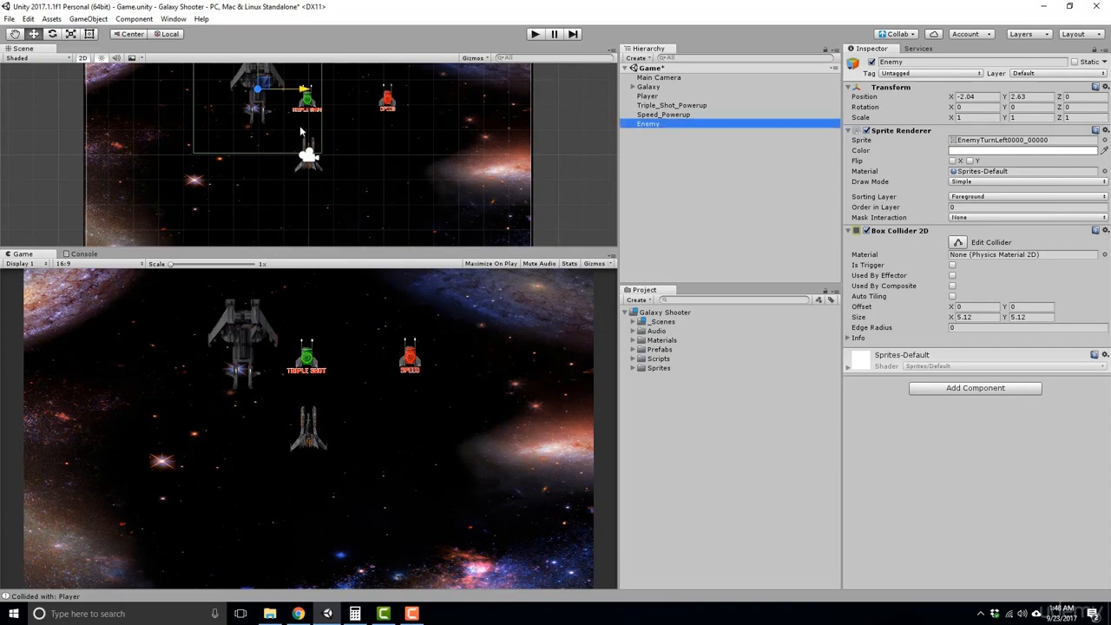
key("f")
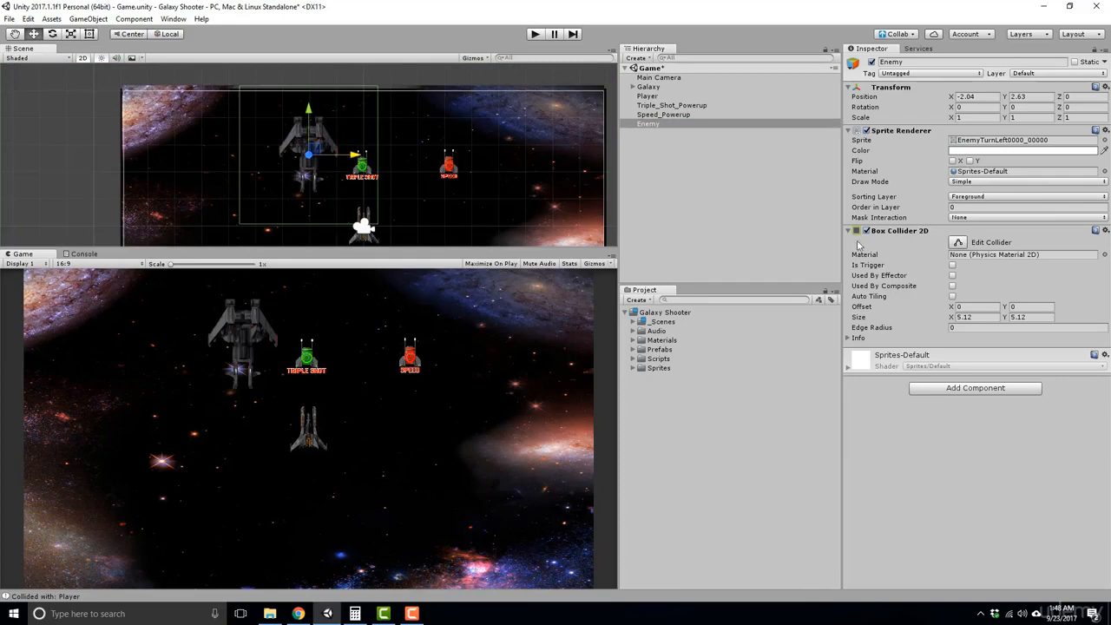
left_click(958, 242)
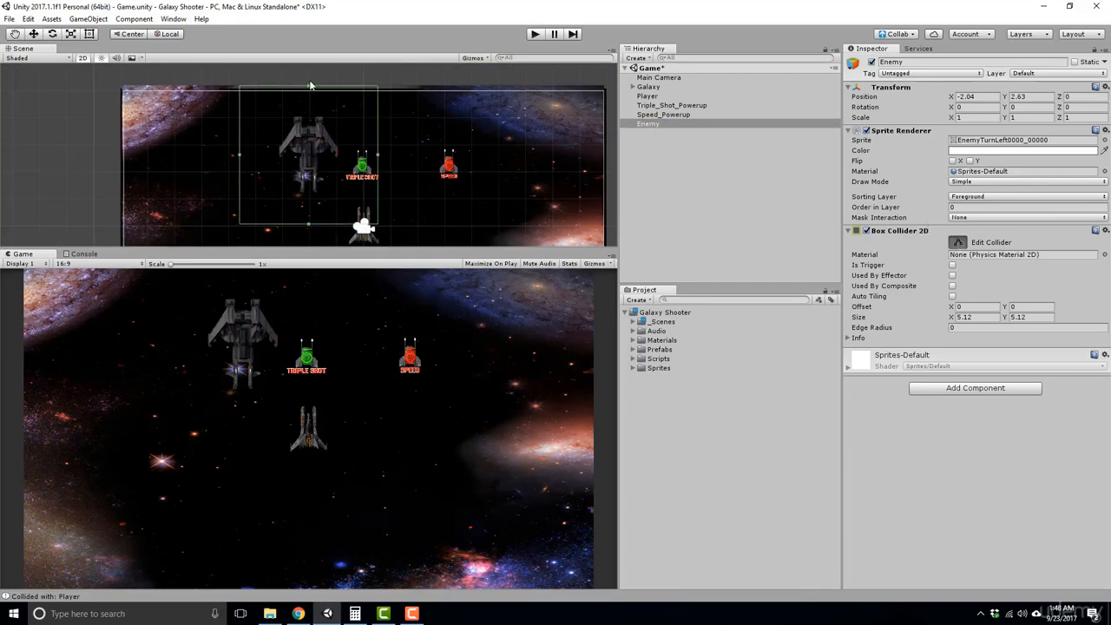
left_click_drag(310, 87, 310, 119)
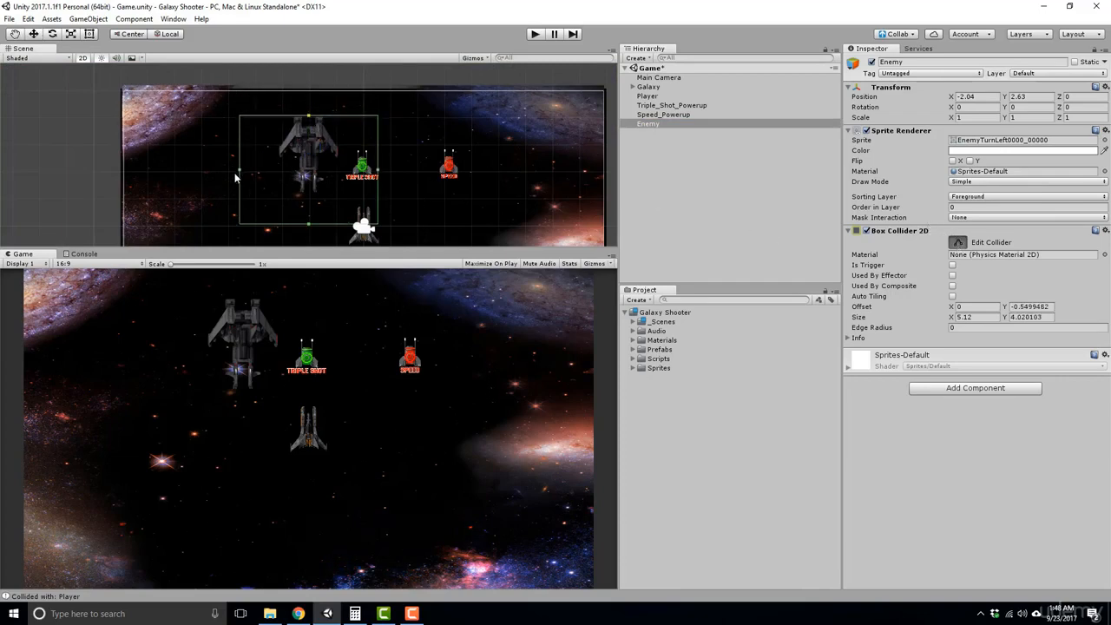
left_click_drag(239, 171, 279, 172)
left_click_drag(378, 170, 337, 170)
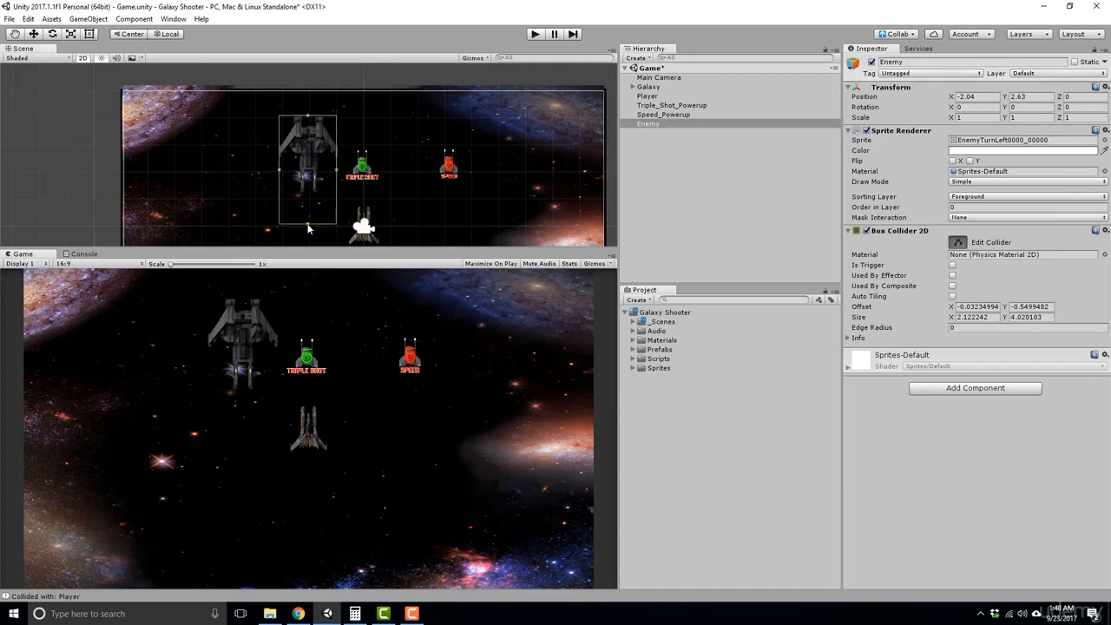
left_click_drag(309, 226, 290, 158)
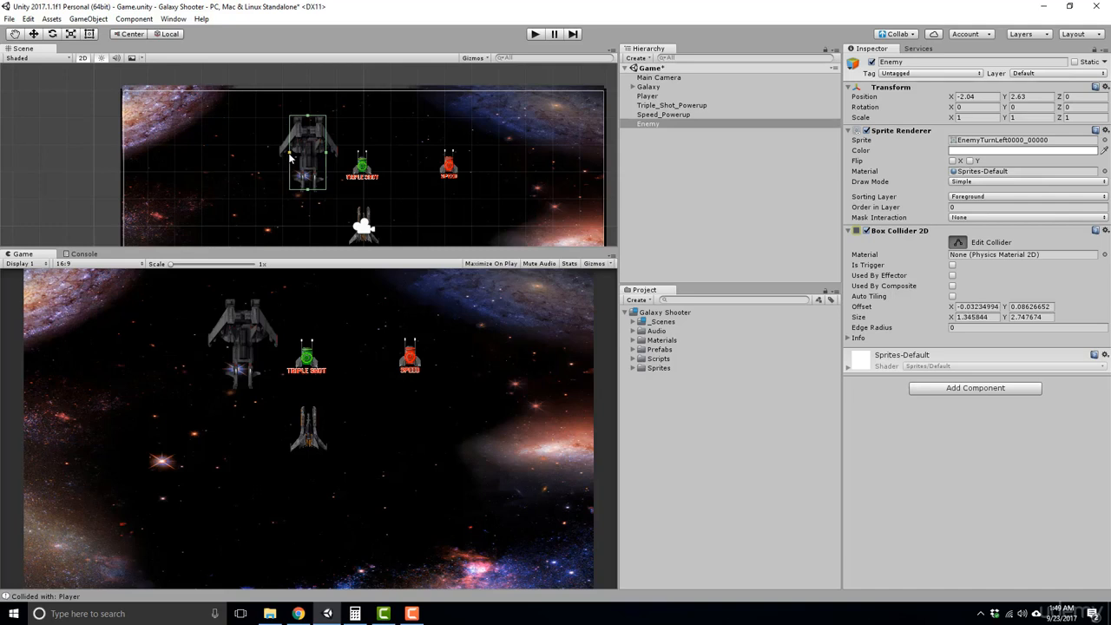
scroll(323, 162, "up", 2)
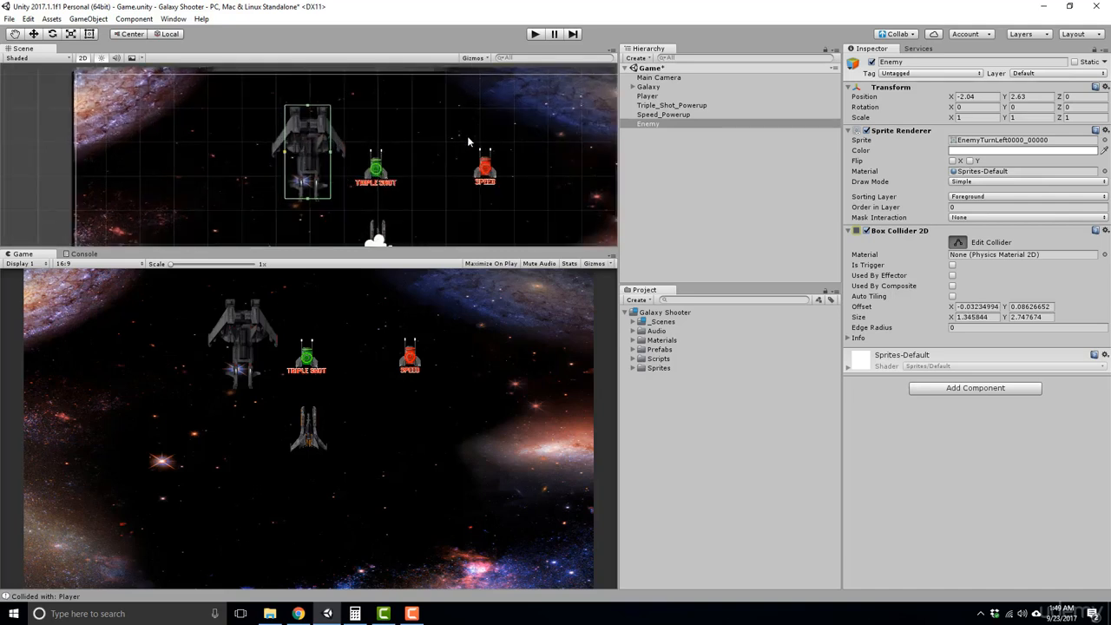
Make the Enemy's Box Collider 2D a trigger and deselect the object.
left_click(654, 126)
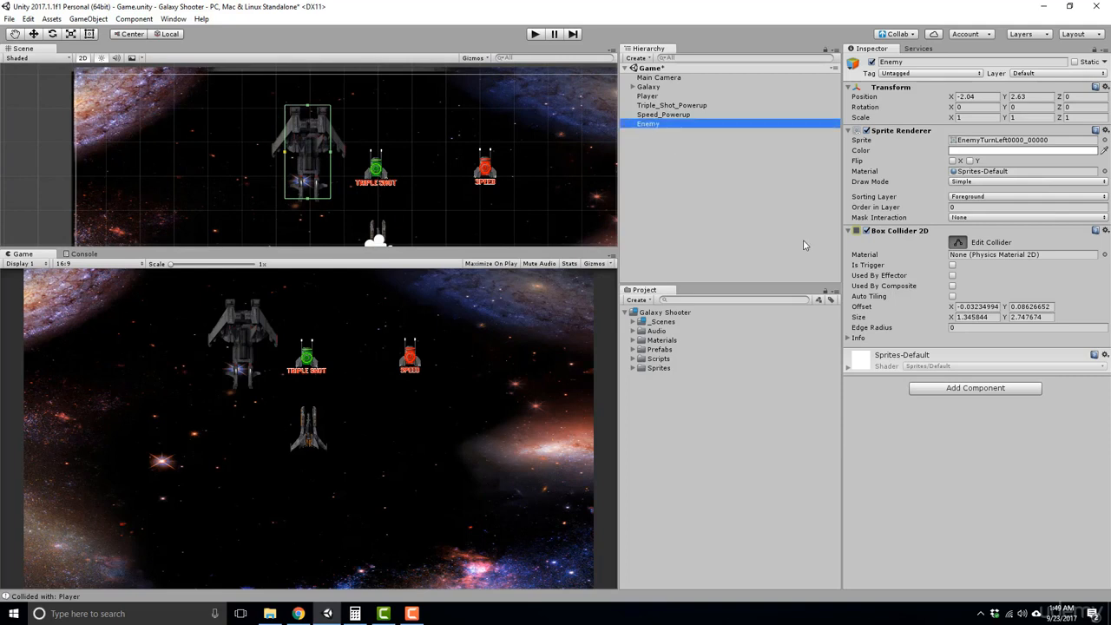
left_click(953, 265)
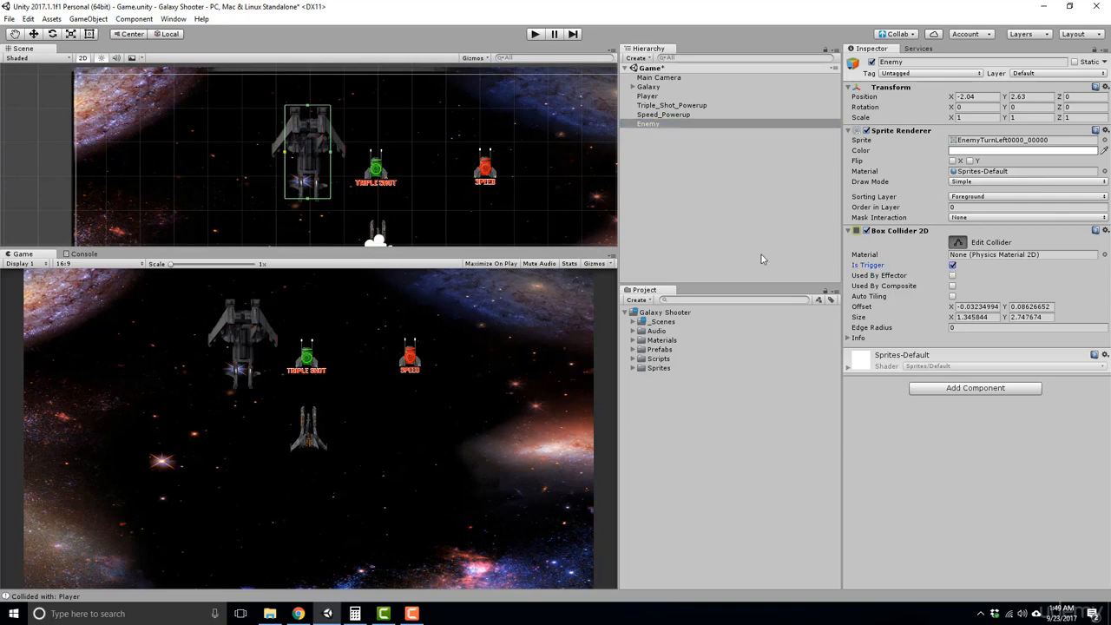
left_click(710, 197)
left_click(665, 122)
left_click(658, 223)
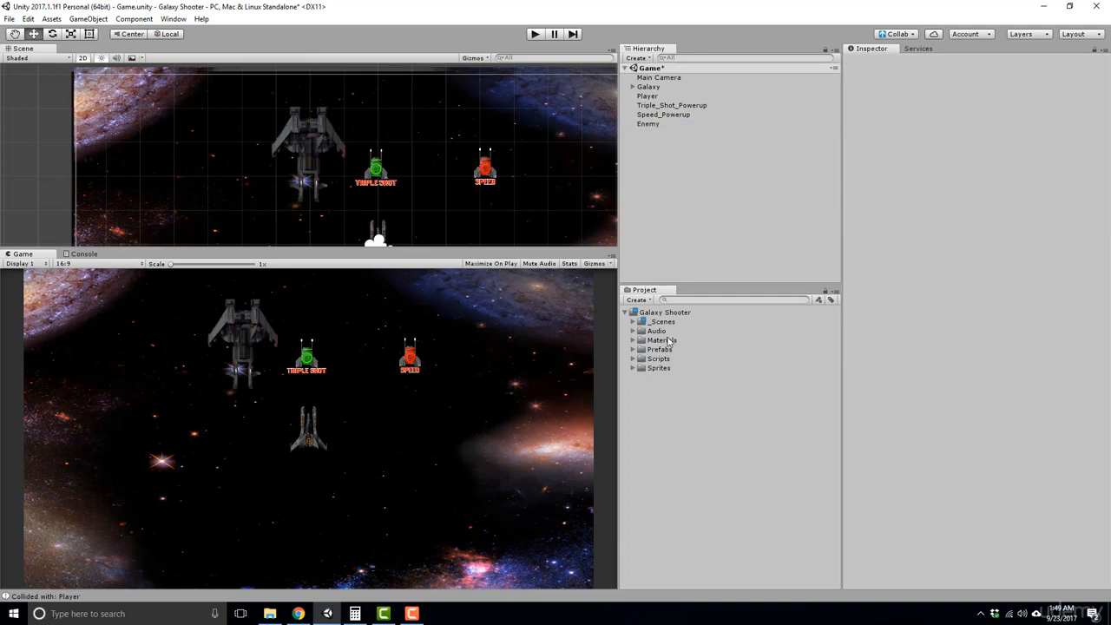
Place the laser prefab from the Prefabs folder in the scene and add a Box Collider 2D to it.
double_click(666, 350)
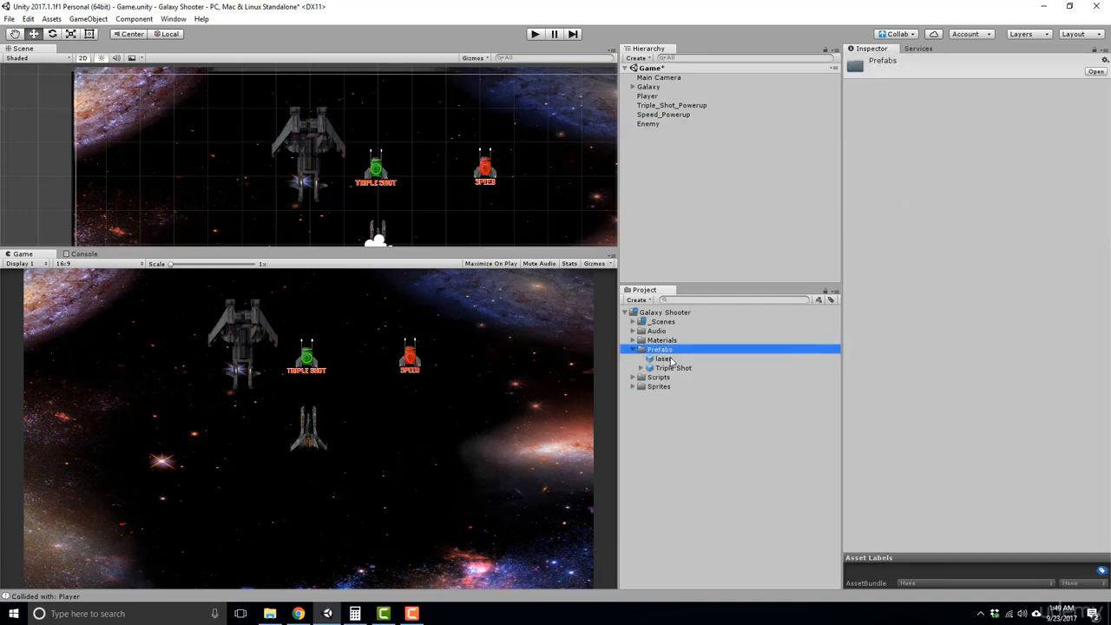
left_click_drag(671, 359, 657, 219)
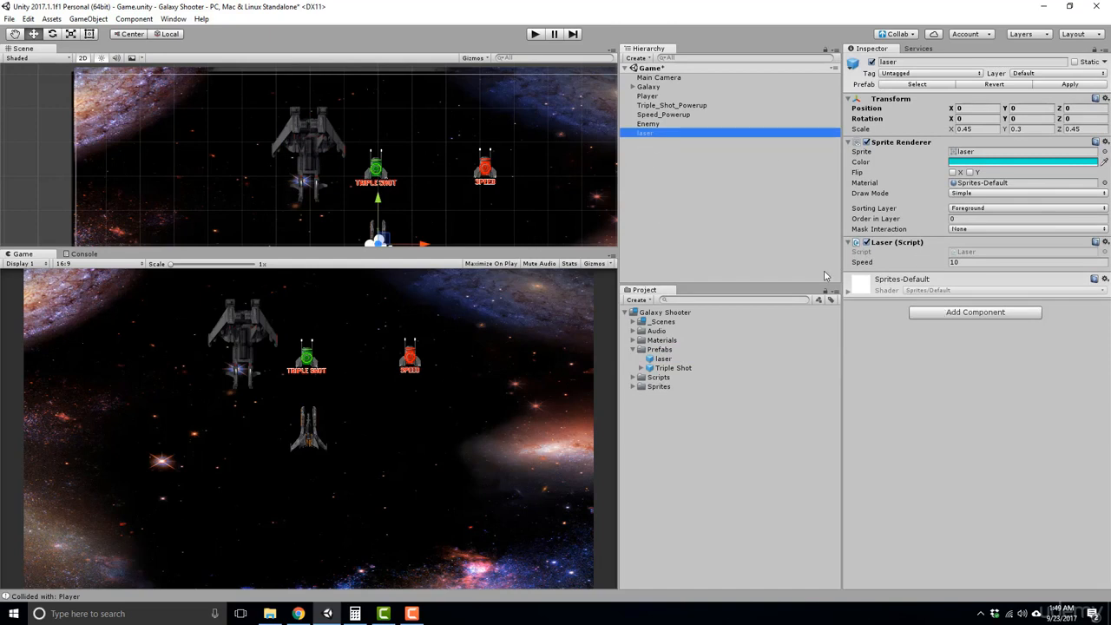
left_click(959, 314)
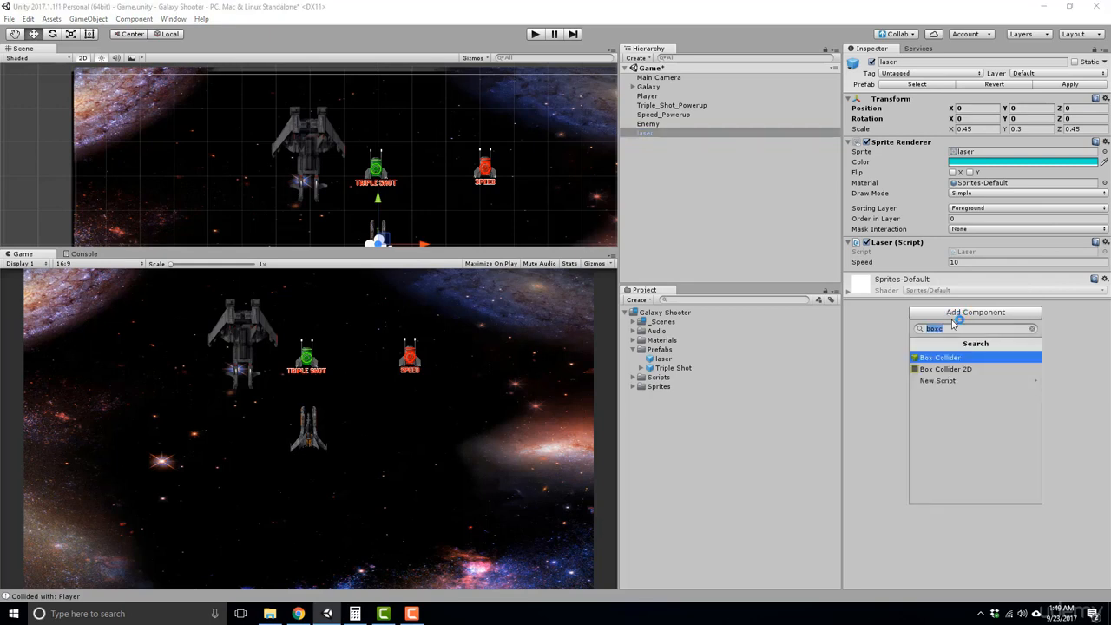
type("box")
key("Down")
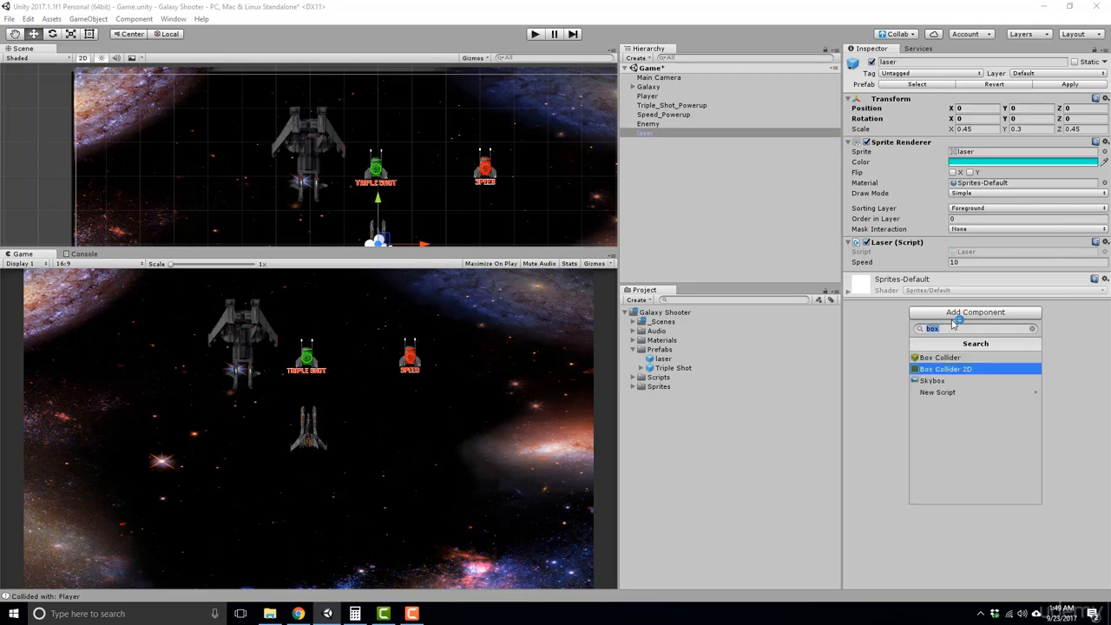
key("Return")
Move the laser horizontally away from the player ship, to about X 1.8.
scroll(412, 243, "down", 2)
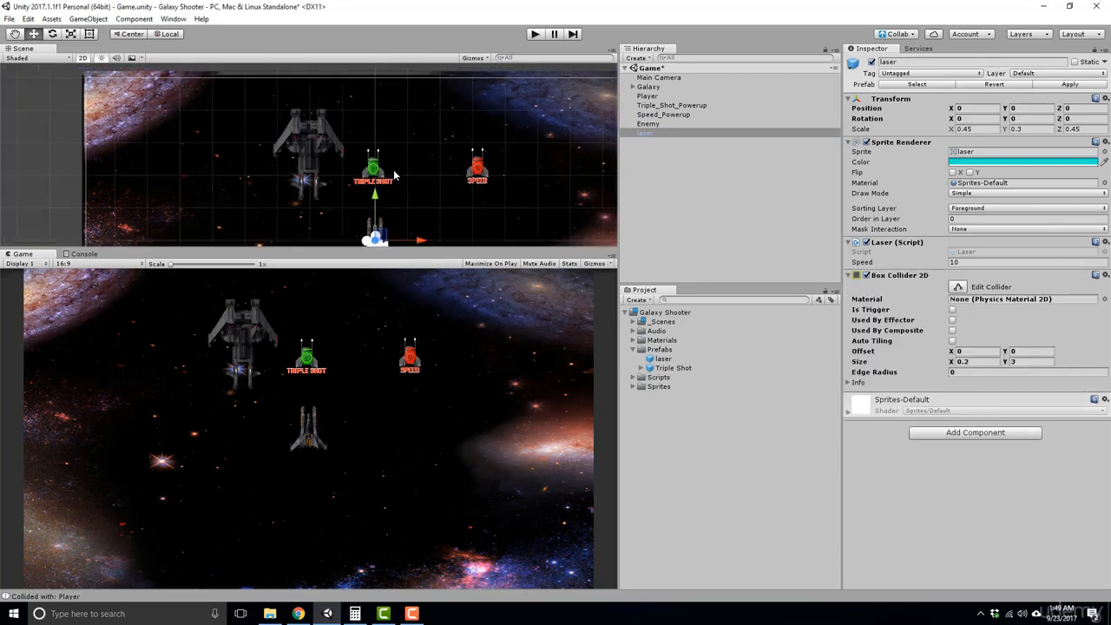
left_click_drag(401, 222, 447, 222)
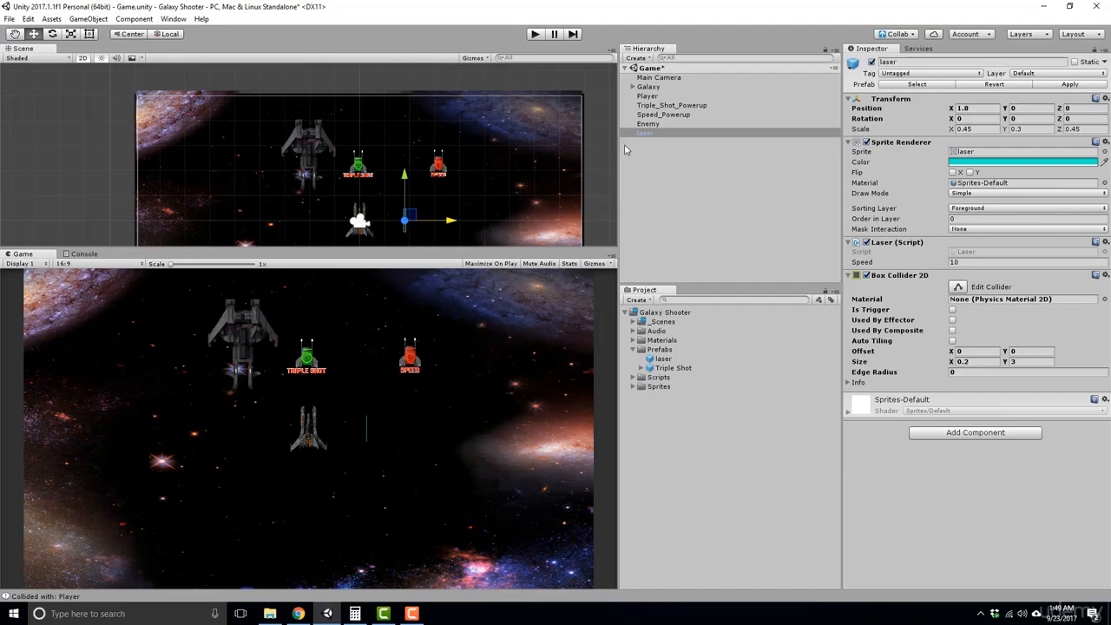
Make the laser's Box Collider 2D a trigger.
left_click(661, 133)
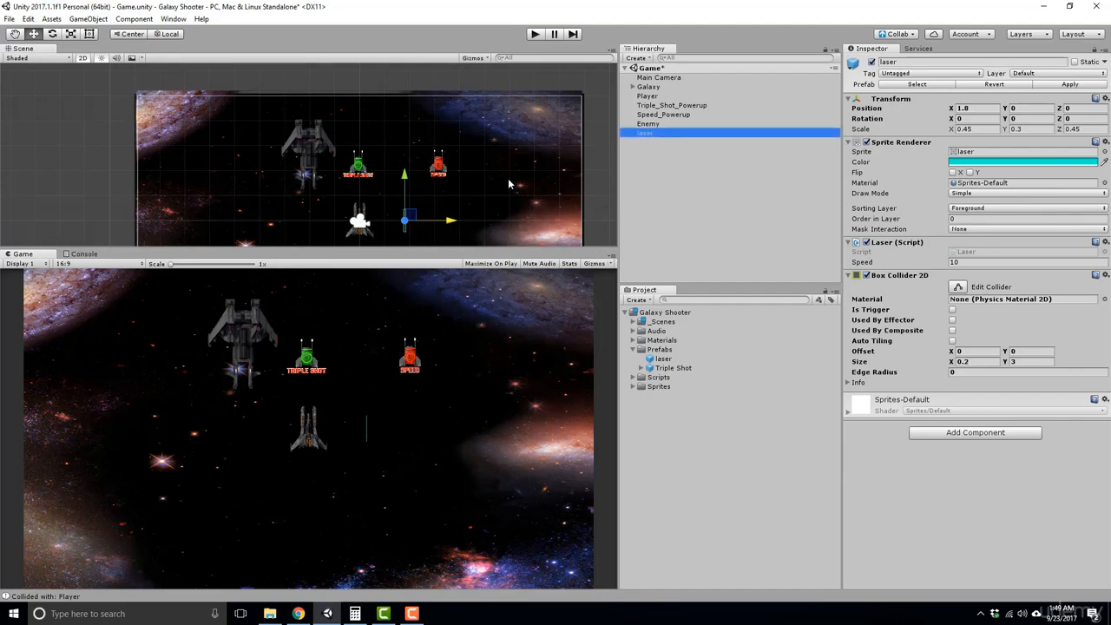
scroll(457, 202, "up", 1)
key("f")
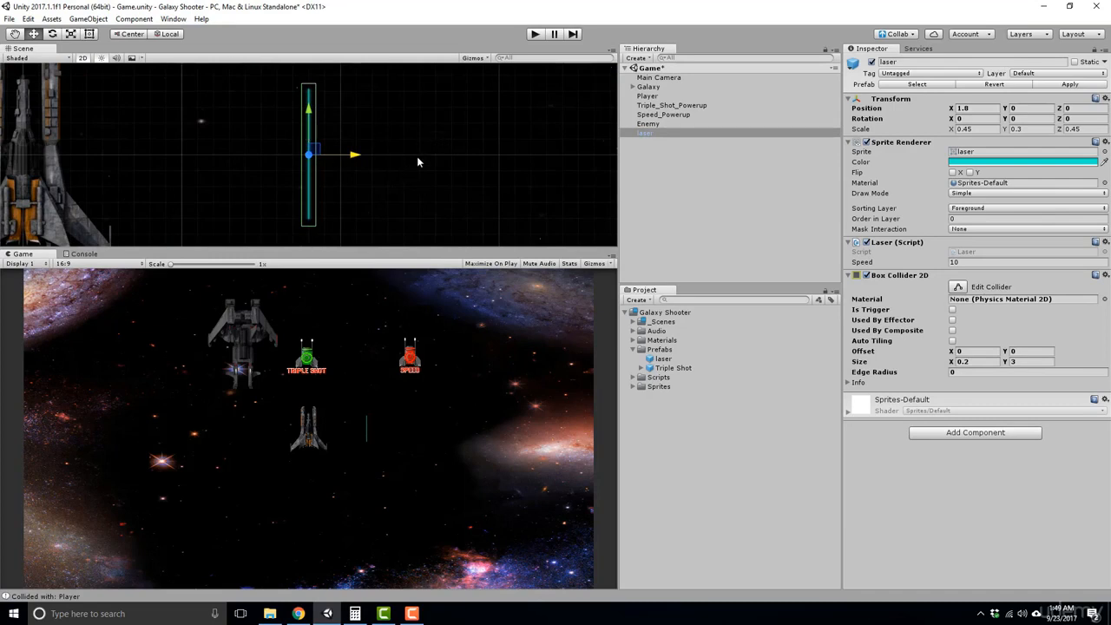
left_click(954, 311)
scroll(532, 229, "down", 3)
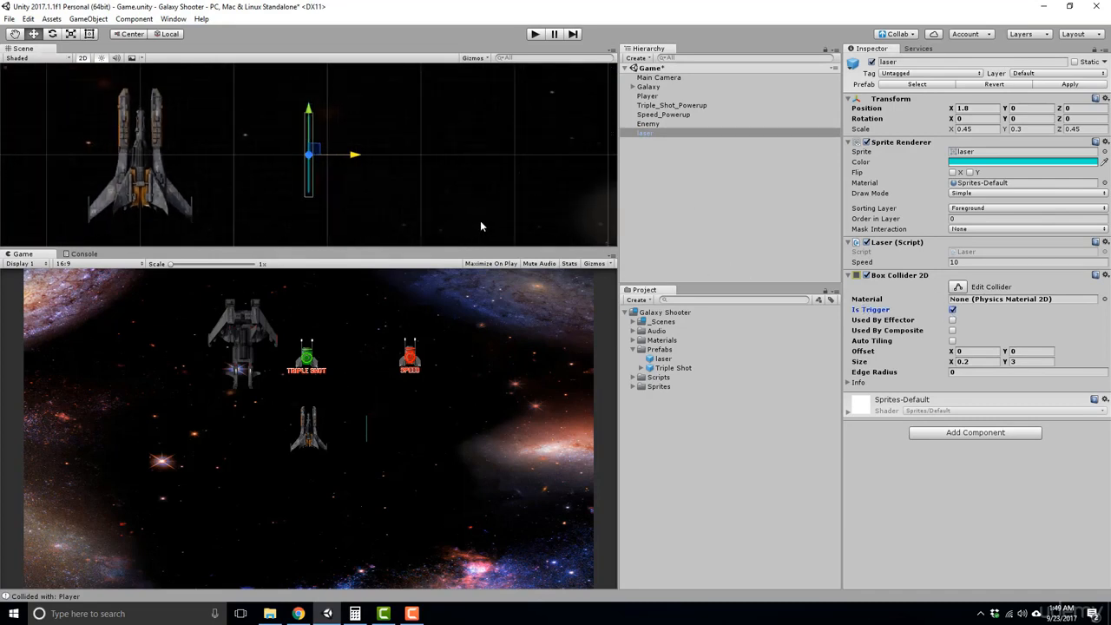
scroll(480, 221, "down", 2)
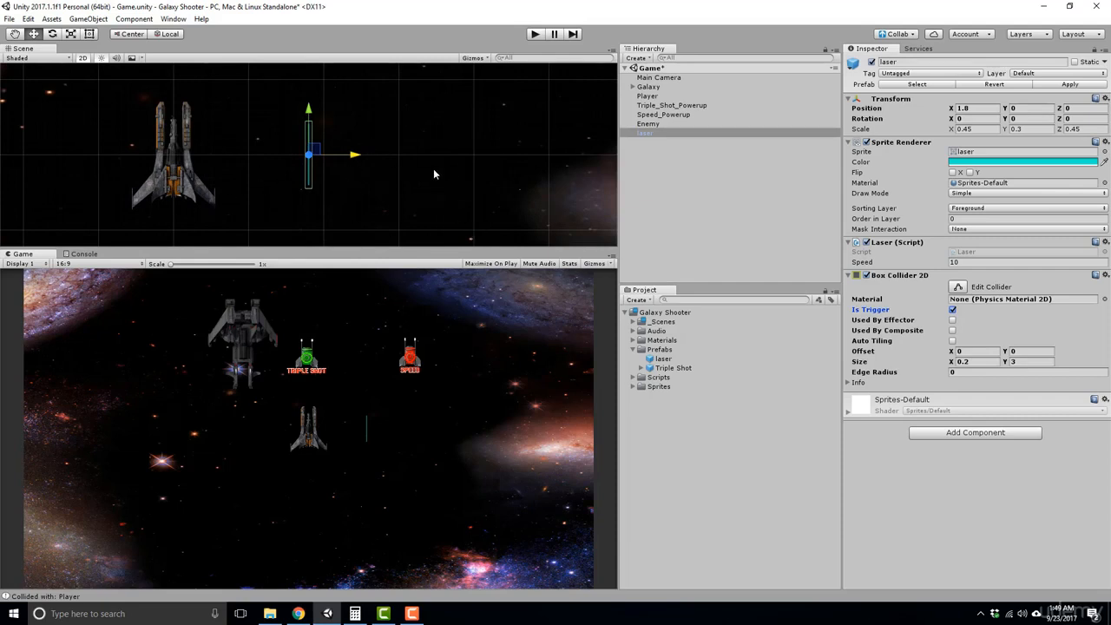
Add a Rigidbody 2D to the laser and set its gravity scale to 0.
left_click(945, 439)
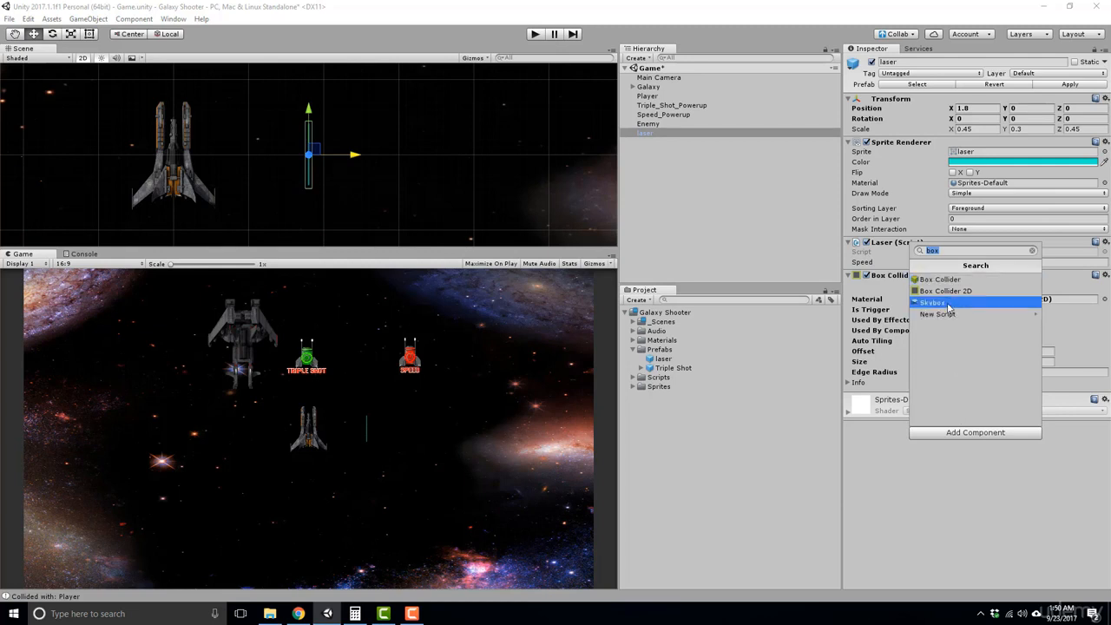
type("rigid")
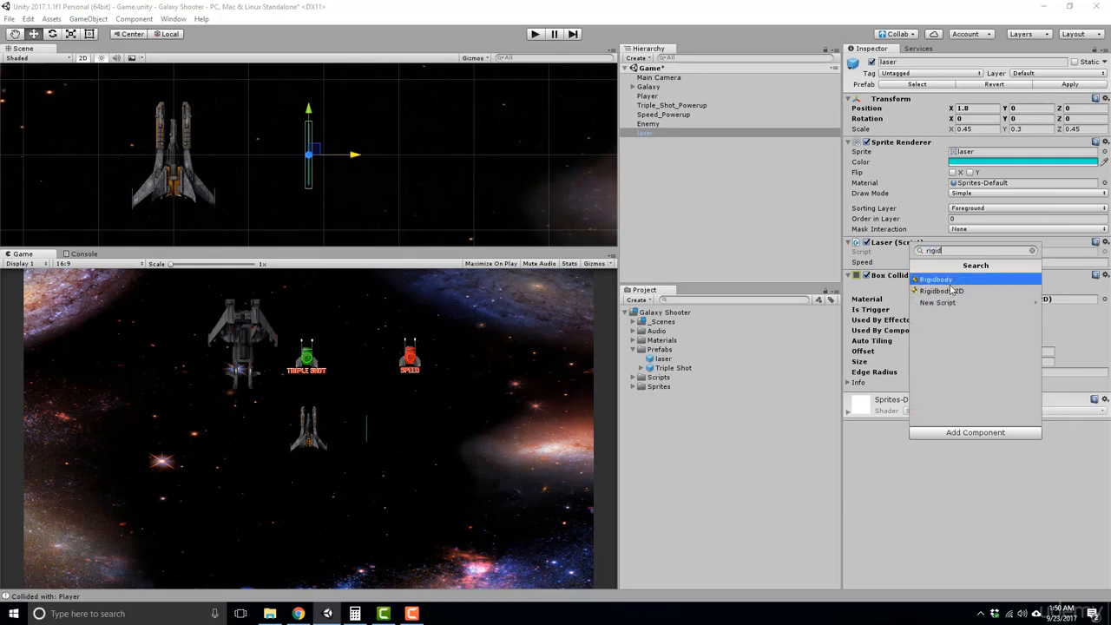
left_click(952, 290)
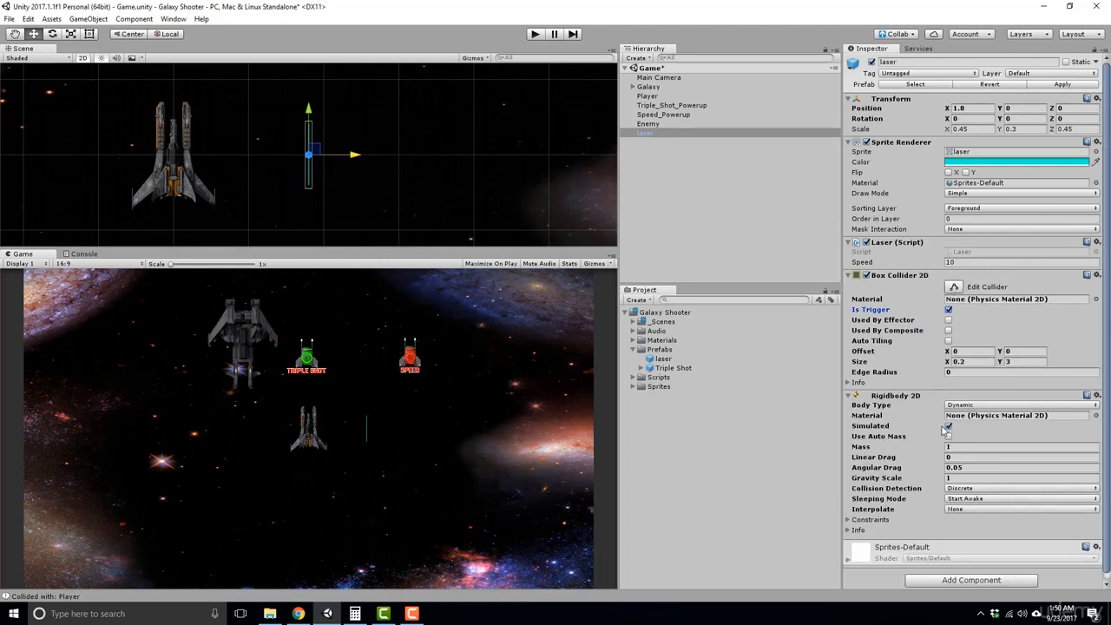
left_click(950, 478)
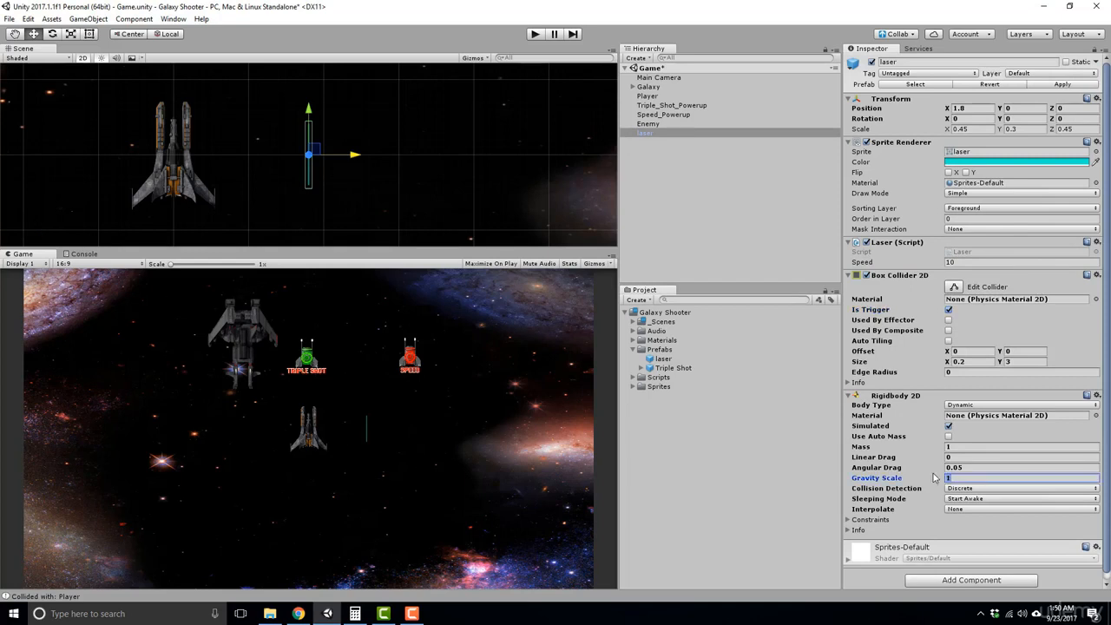
type("0")
Apply the laser's changes to its prefab and delete the laser instance from the scene.
left_click(684, 164)
left_click(670, 133)
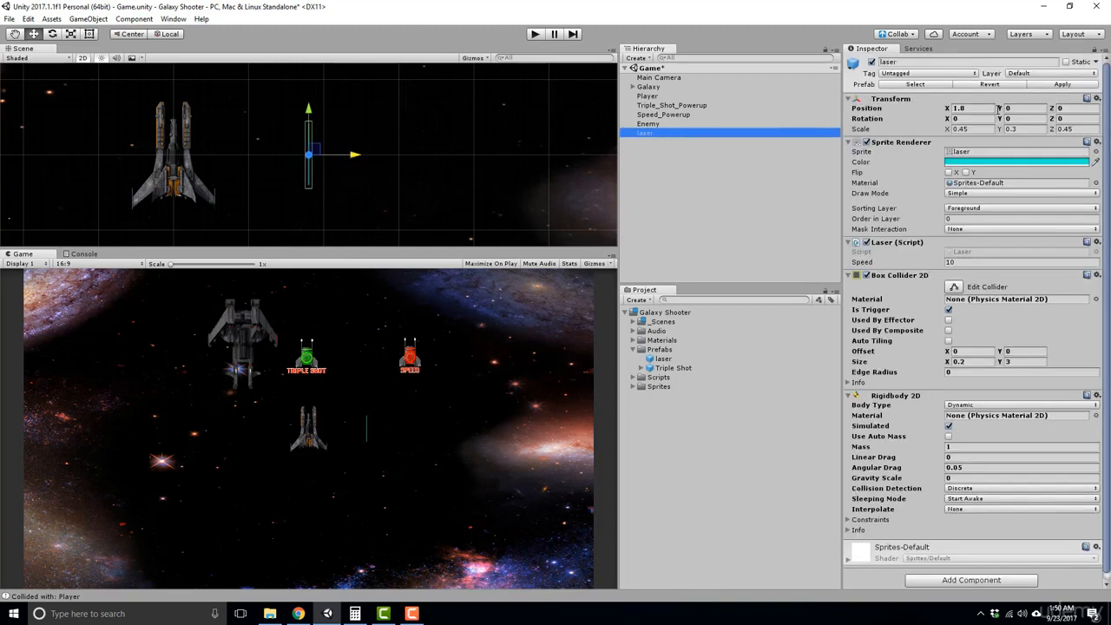
left_click(1052, 86)
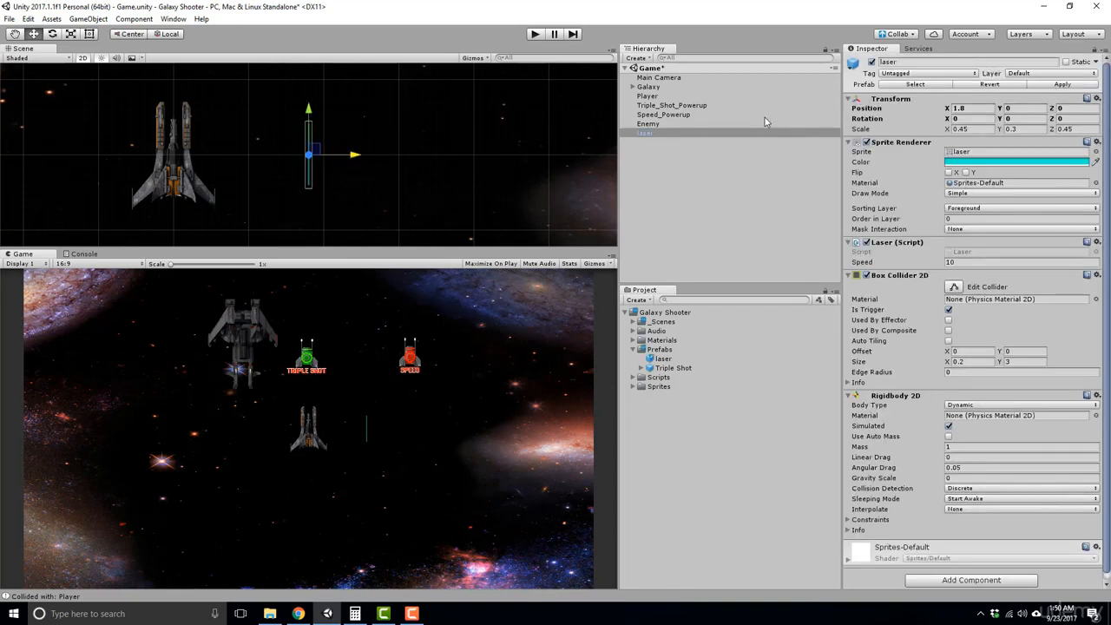
left_click(680, 132)
key("Delete")
left_click(663, 359)
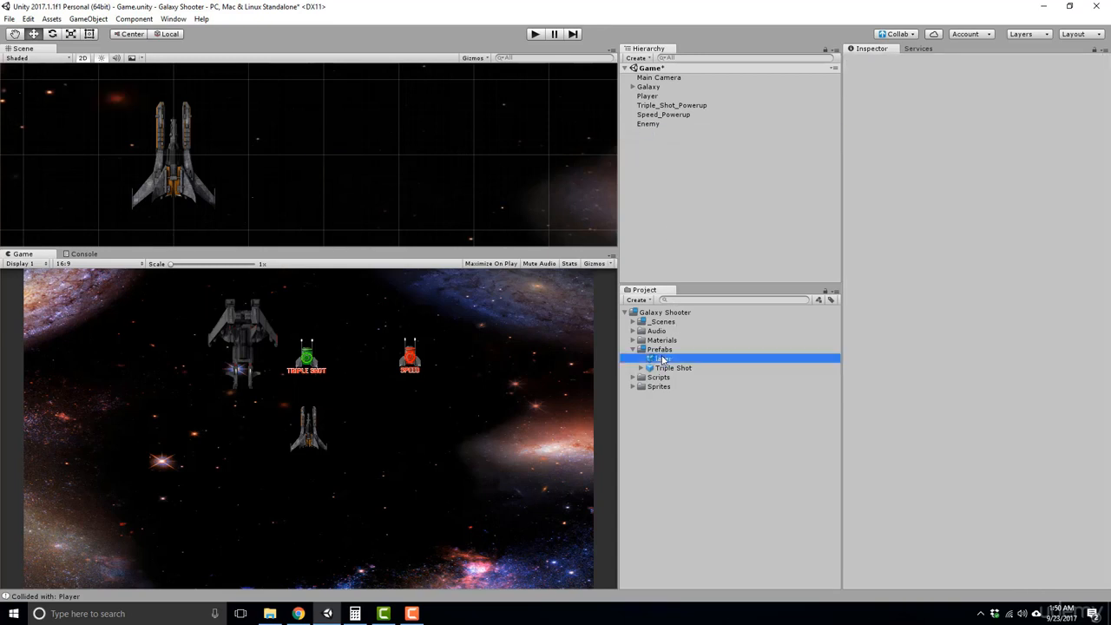
scroll(896, 248, "down", 5)
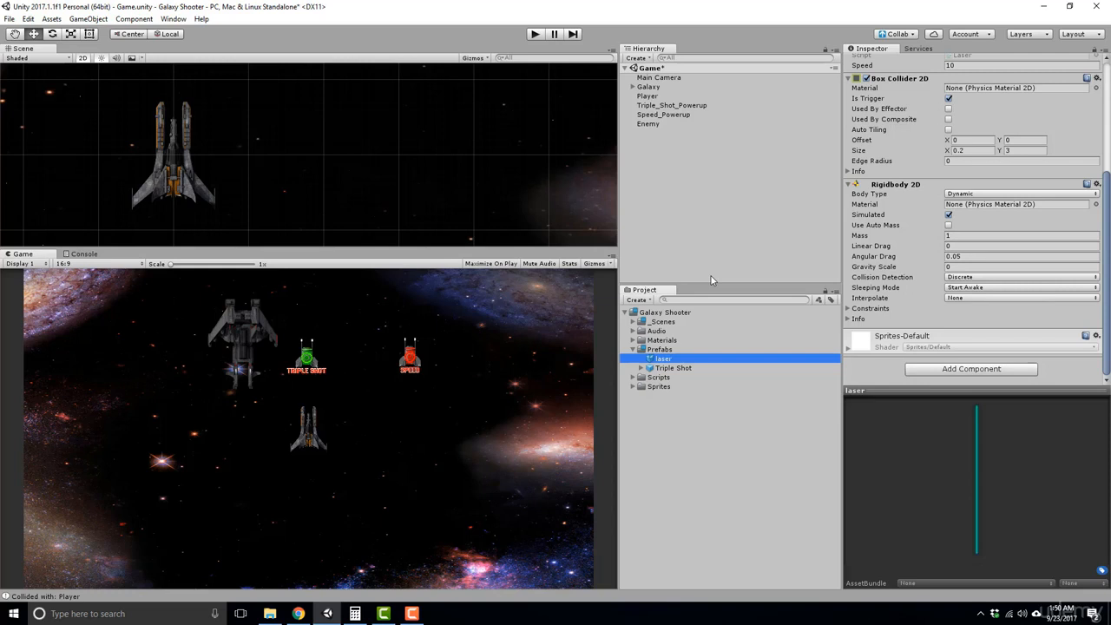
Create prefabs of Triple_Shot_Powerup, Speed_Powerup and Enemy in the Prefabs folder and save the scene.
left_click(669, 350)
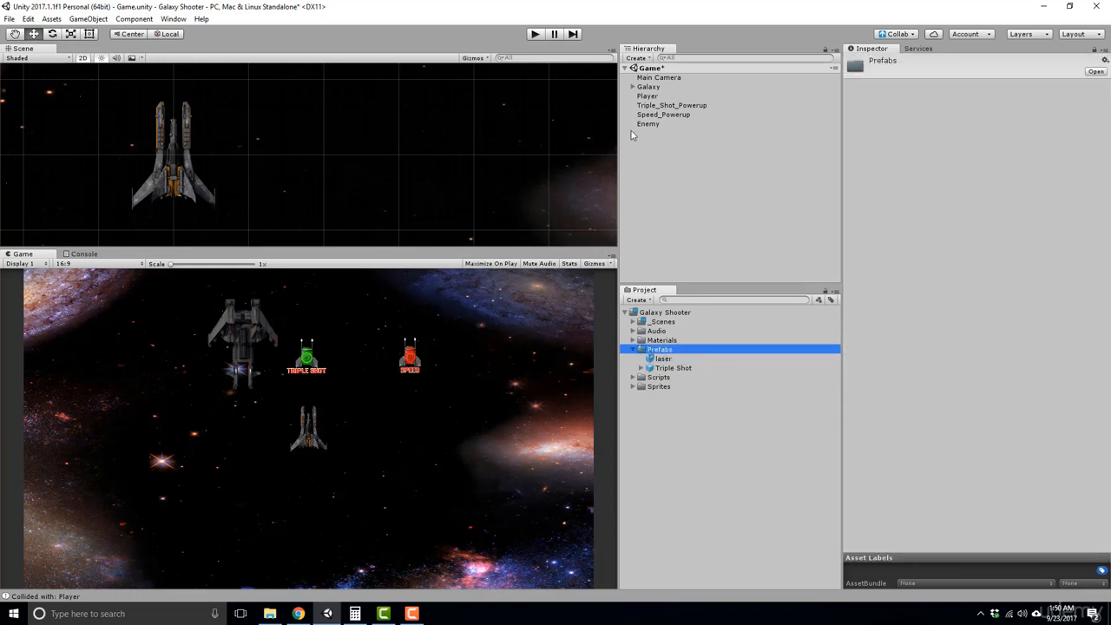
left_click(657, 105)
left_click_drag(657, 106, 667, 347)
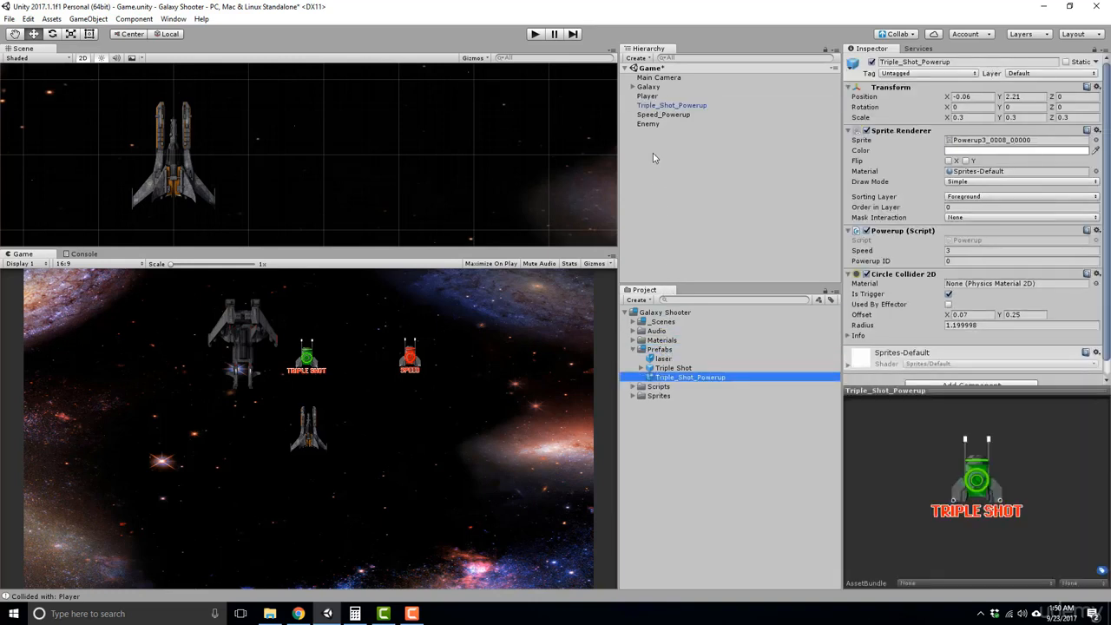
left_click(676, 116)
left_click_drag(675, 115, 664, 349)
left_click_drag(647, 123, 669, 352)
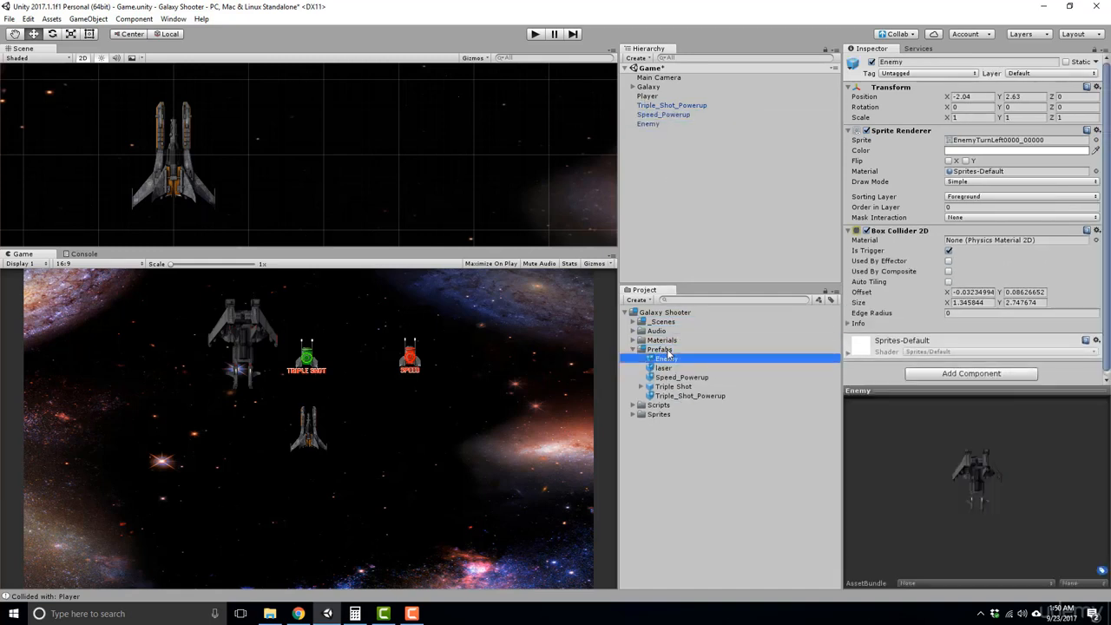
key("ctrl+s")
Look through the prefabs in the Prefabs folder and inspect the Enemy prefab's components.
left_click(662, 349)
left_click(661, 339)
left_click(665, 349)
left_click(683, 359)
key("Down")
key("Down")
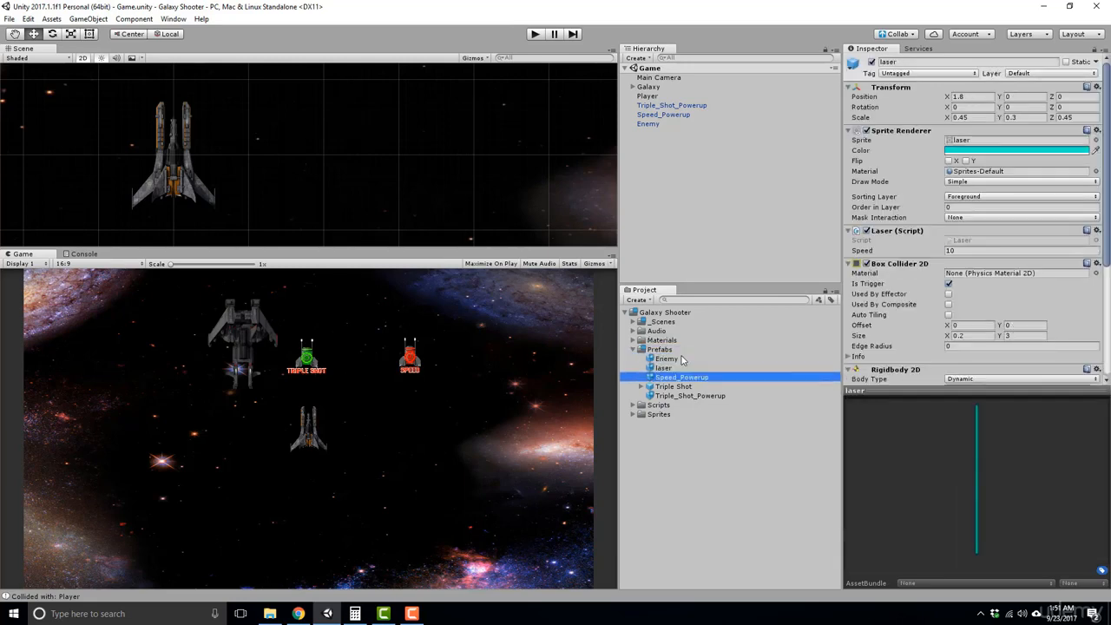
left_click(683, 360)
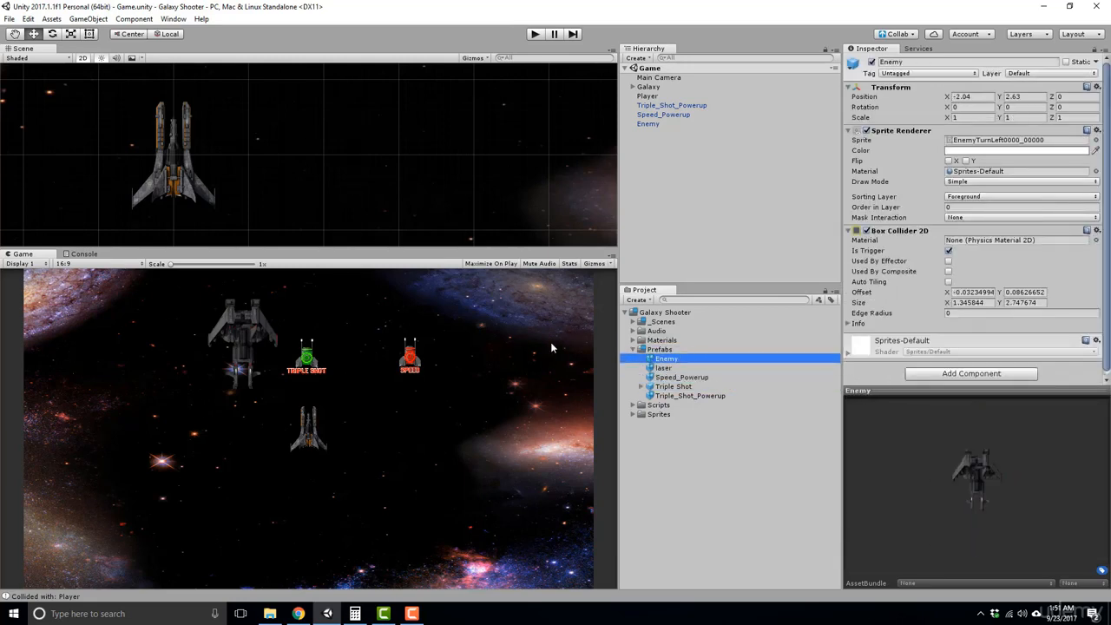